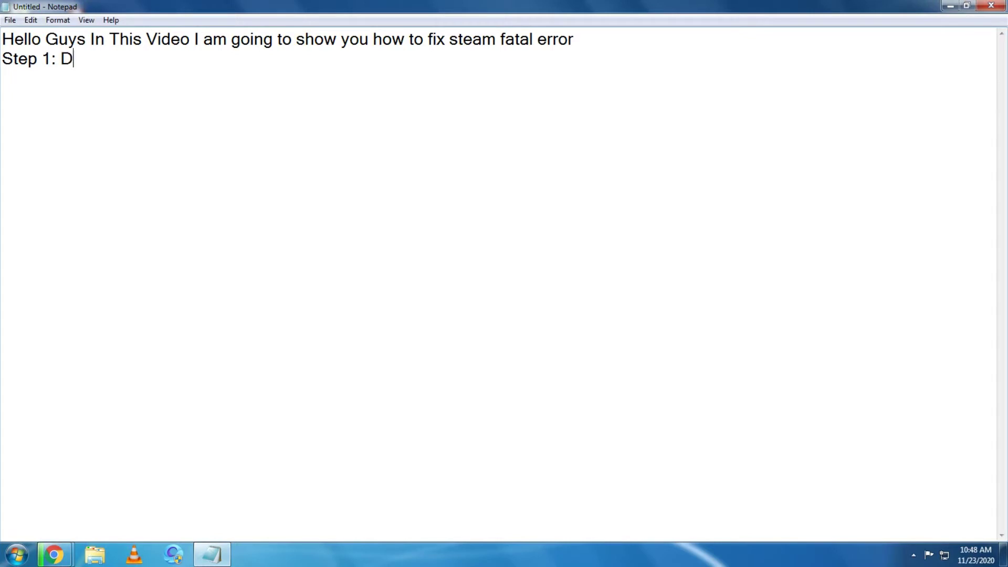
# Step: Complete the note's second line so it reads "Step 1: Download The File (link is in the description)"
pyautogui.write('load The ')
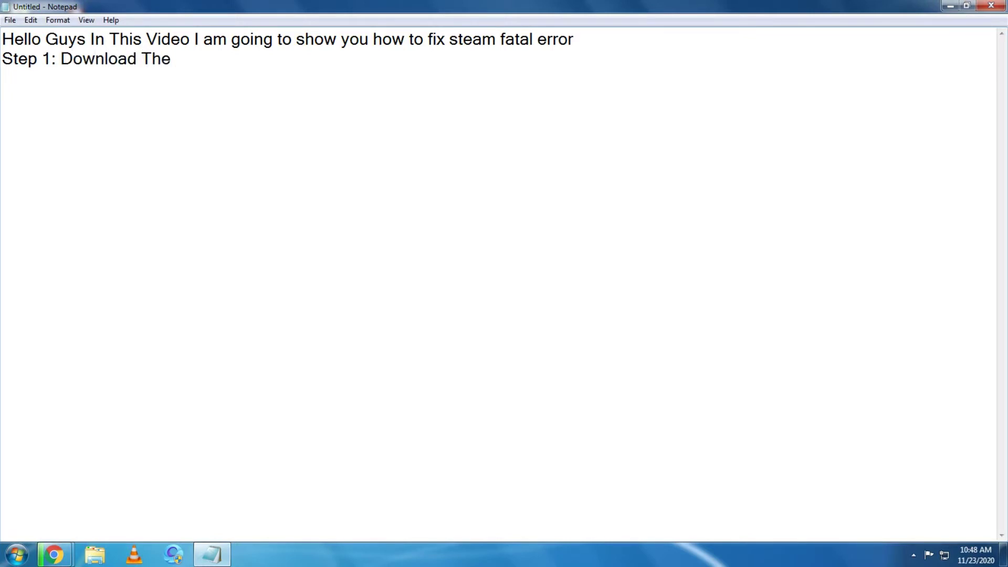
pyautogui.write('File (lin')
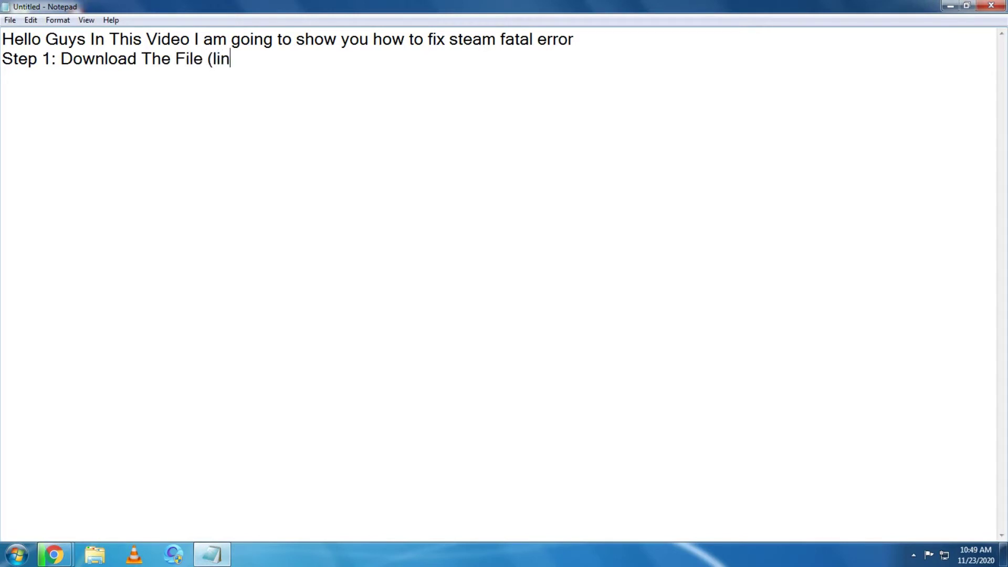
pyautogui.write('k is in the descriptio')
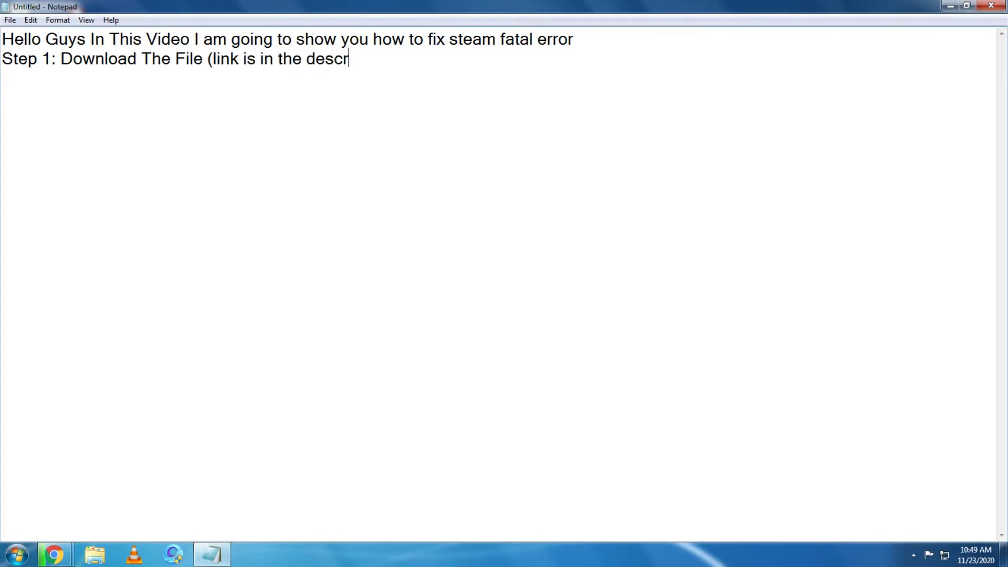
pyautogui.write('n)')
# Step: Switch to the Chrome window with the Linkshrinks page, close the empty new tab and complete the page's robot check
pyautogui.moveTo(54, 555)
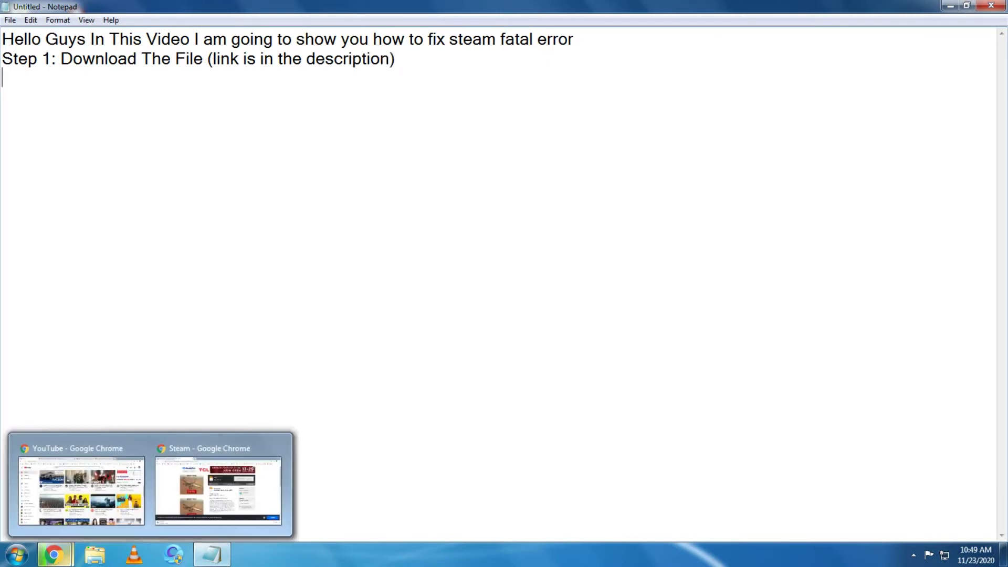
pyautogui.click(218, 488)
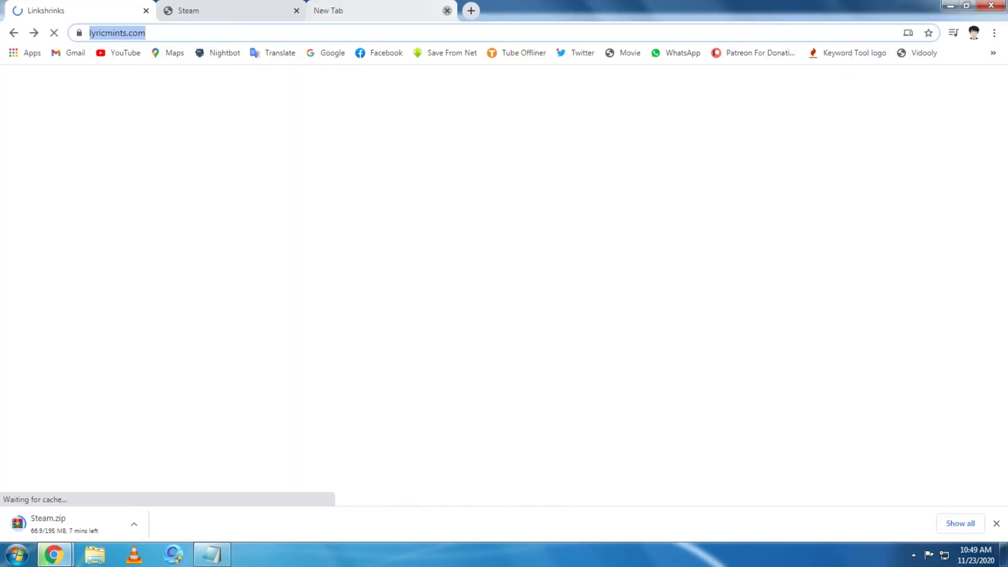
pyautogui.click(446, 11)
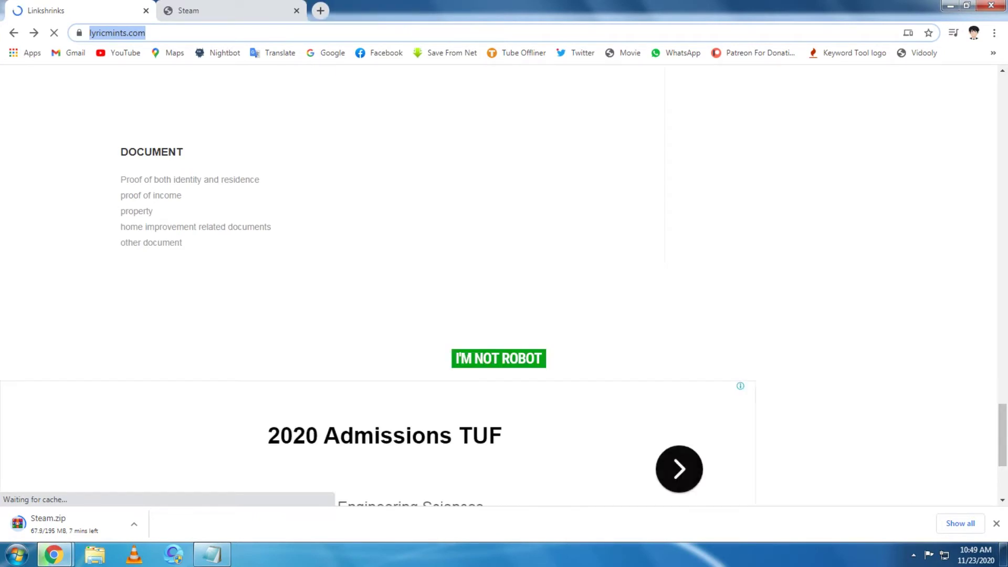
pyautogui.scroll(4, 498, 285)
pyautogui.scroll(-3, 499, 285)
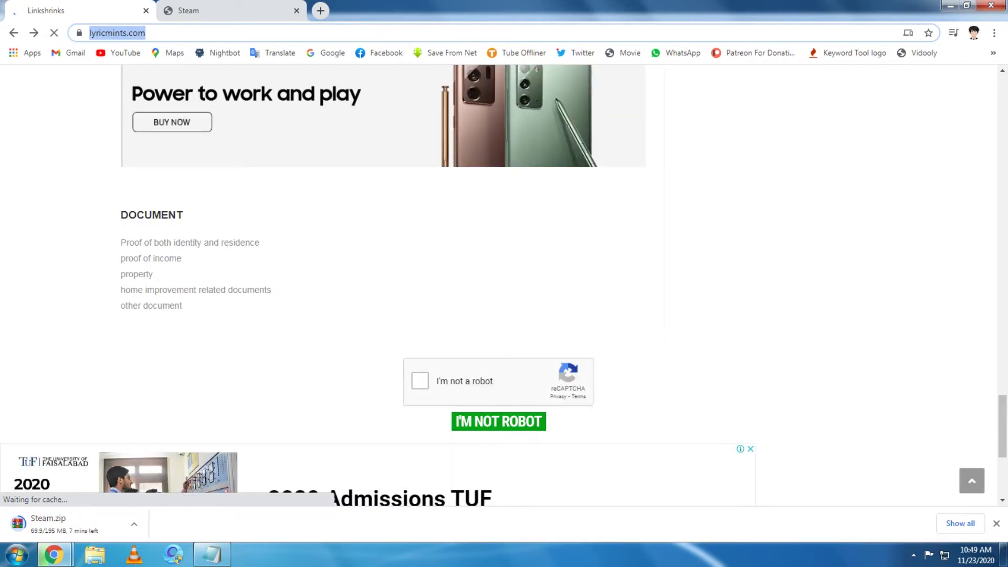
pyautogui.click(420, 381)
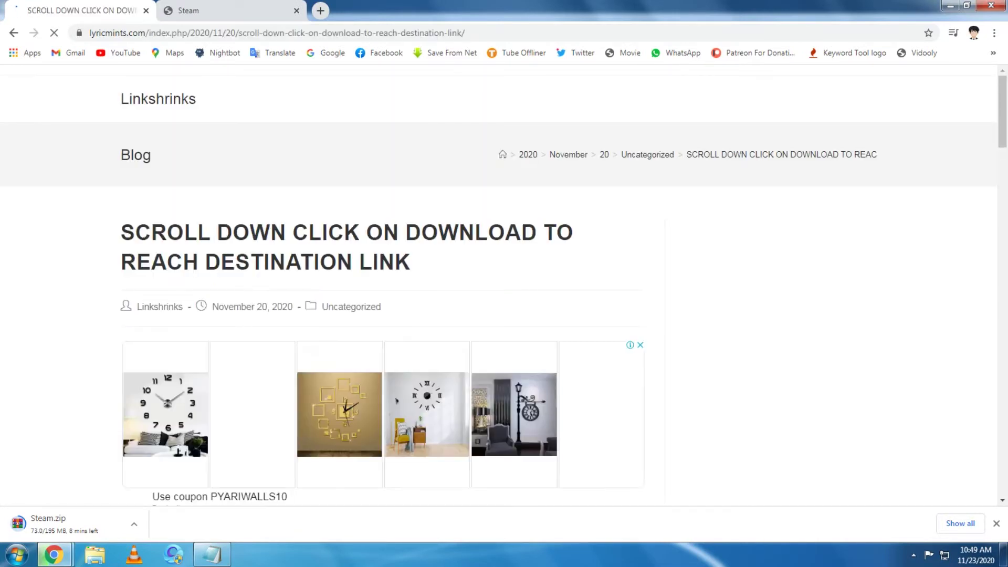
# Step: Generate the destination link on the Linkshrinks blog page and open it once the wait ends
pyautogui.scroll(-9, 382, 287)
pyautogui.scroll(-20, 382, 287)
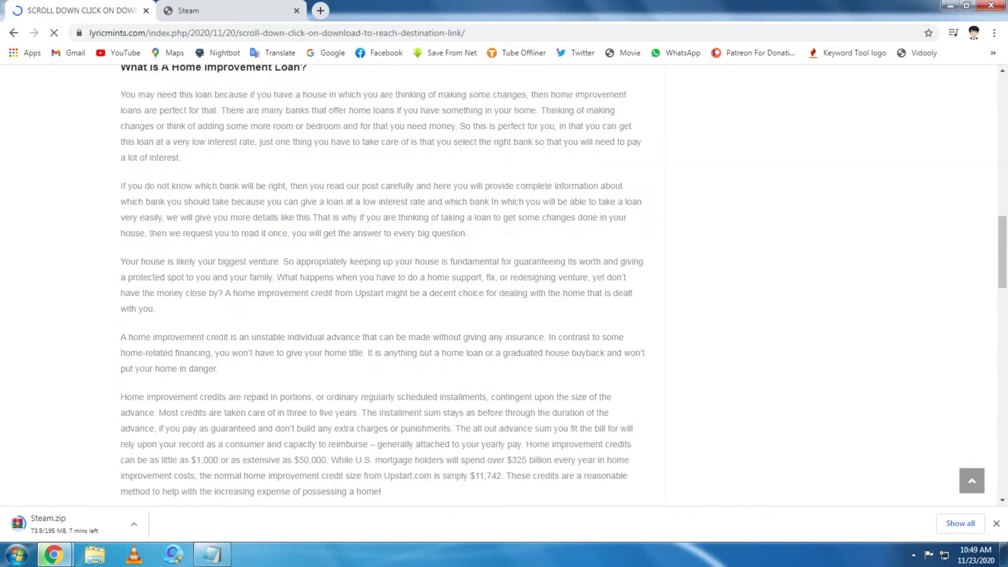
pyautogui.scroll(-10, 498, 285)
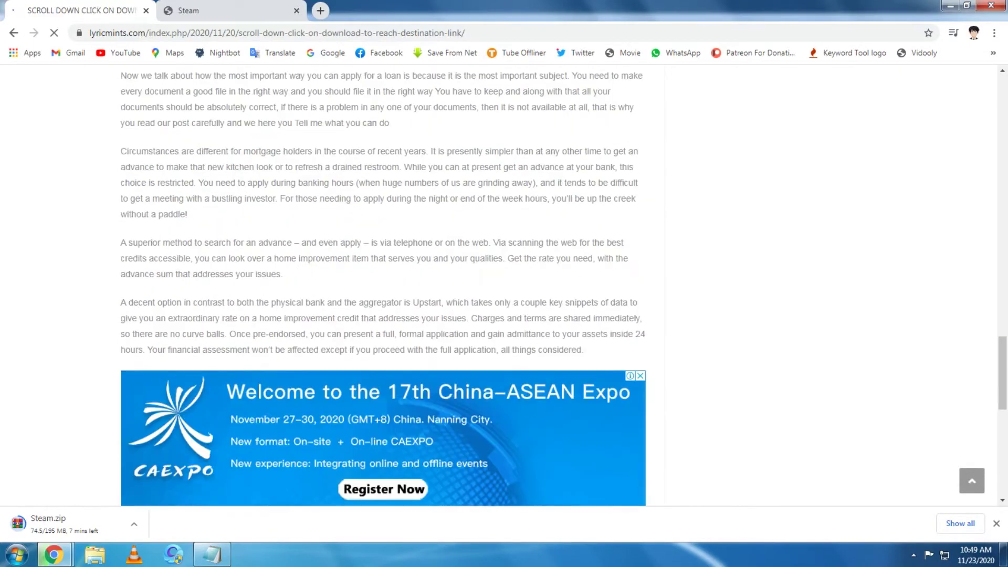
pyautogui.scroll(3, 499, 285)
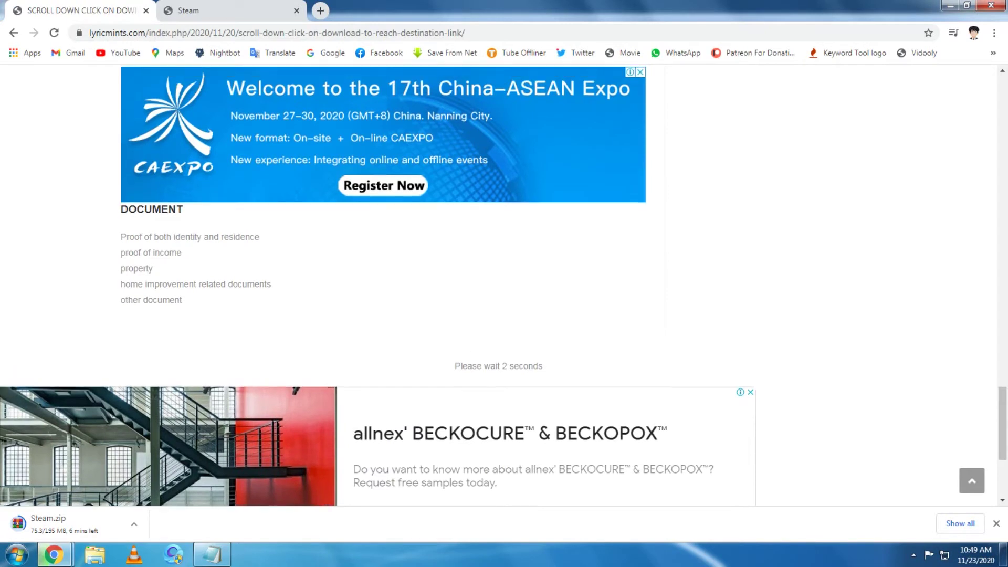
pyautogui.scroll(1, 382, 286)
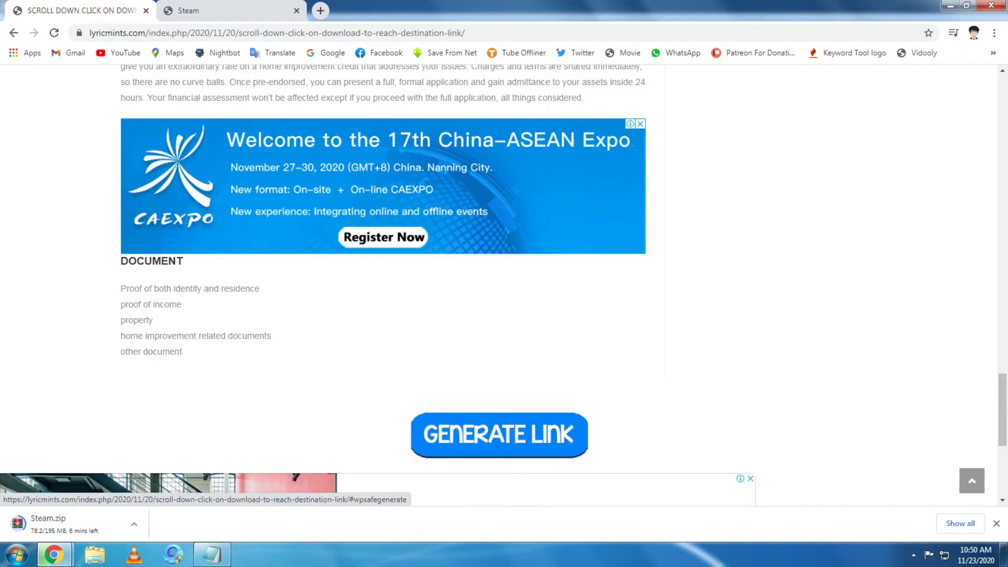
pyautogui.click(498, 435)
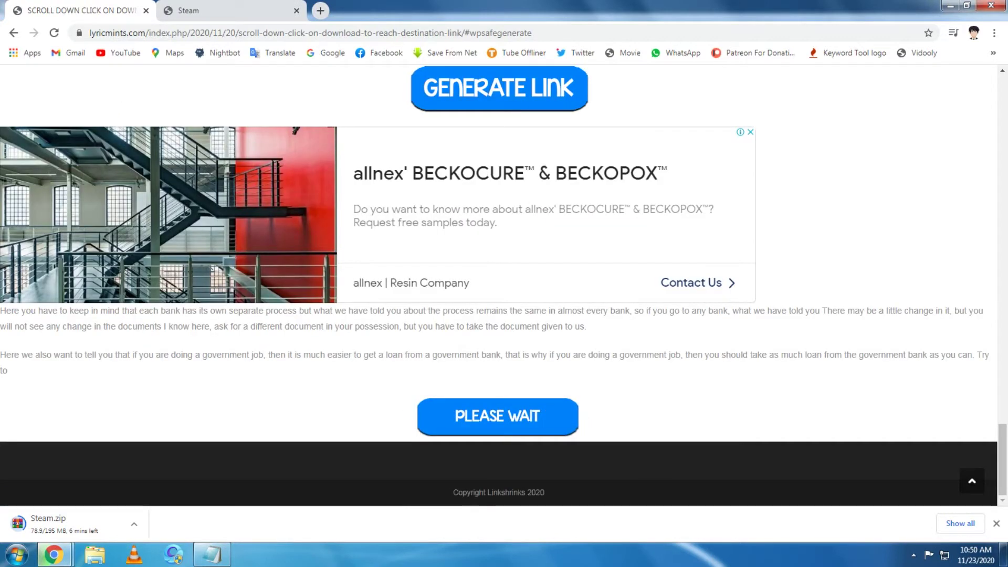
pyautogui.click(497, 416)
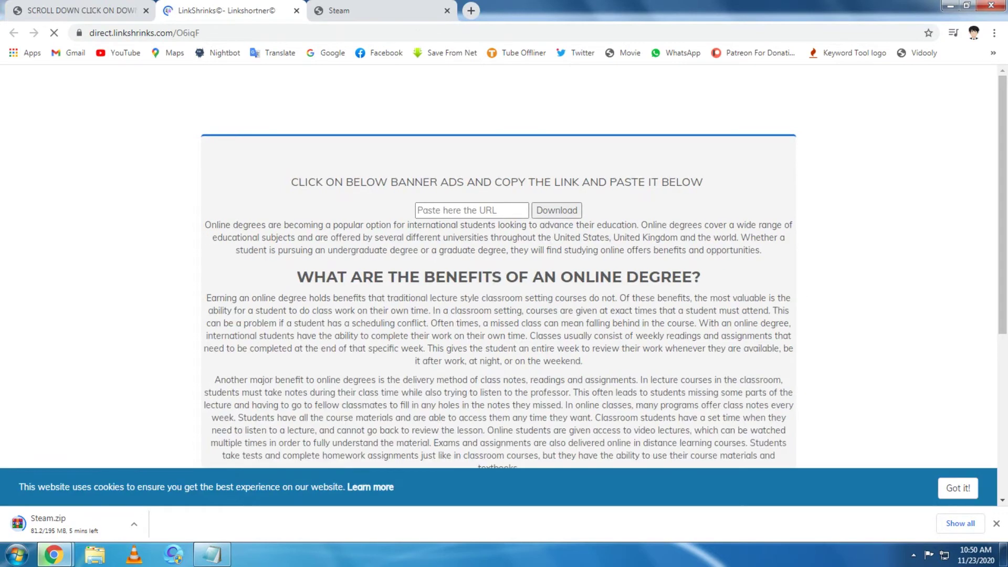
# Step: Complete the captcha on the LinkShrinks page and continue to the countdown page
pyautogui.scroll(-3, 499, 285)
pyautogui.scroll(3, 499, 262)
pyautogui.scroll(-3, 498, 262)
pyautogui.scroll(3, 499, 263)
pyautogui.scroll(-6, 498, 262)
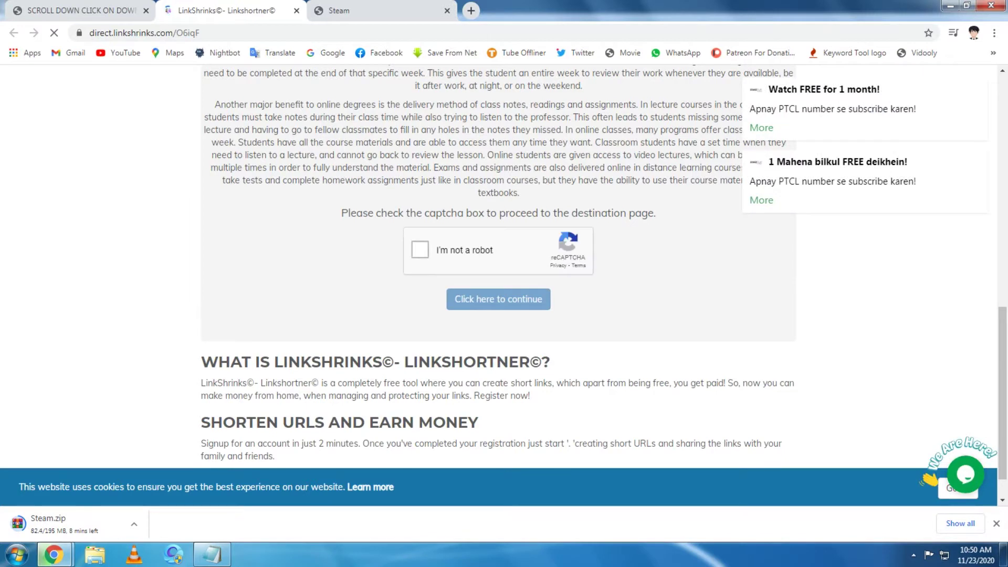
pyautogui.click(420, 250)
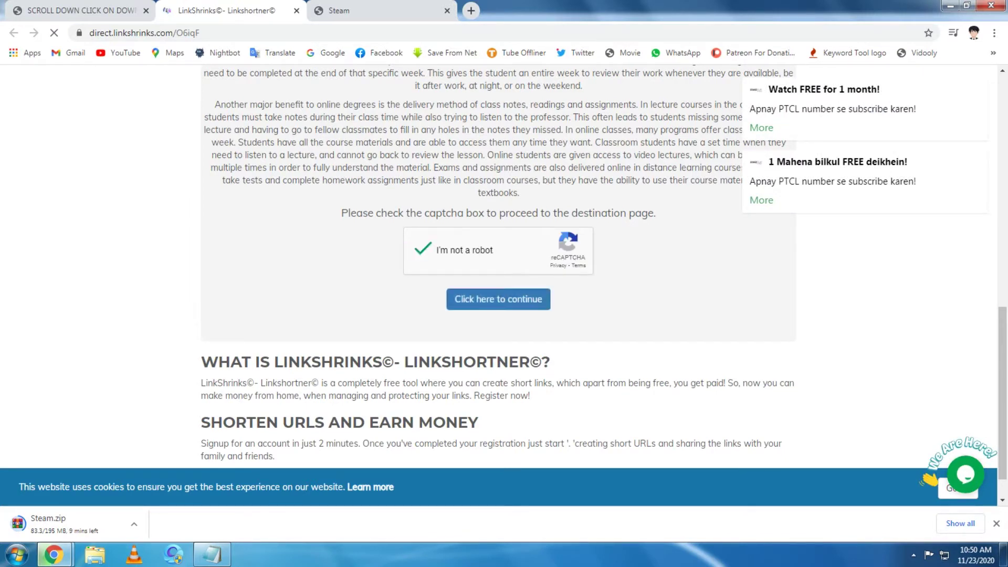
pyautogui.click(498, 300)
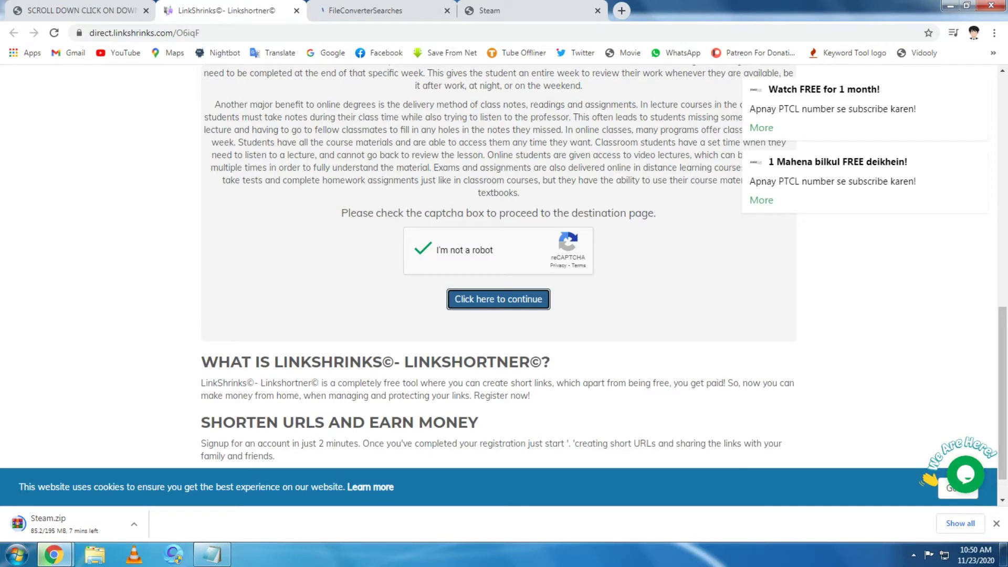
pyautogui.click(498, 299)
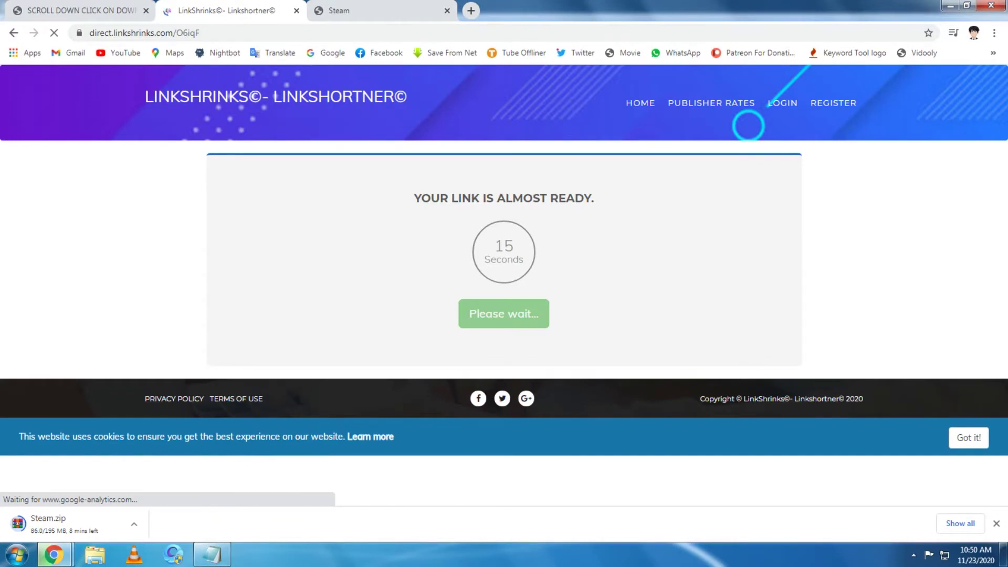
# Step: Dismiss the browser's download bar and get the finished link to open the MediaFire page for Steam.zip
pyautogui.moveTo(513, 260); pyautogui.dragTo(494, 245)
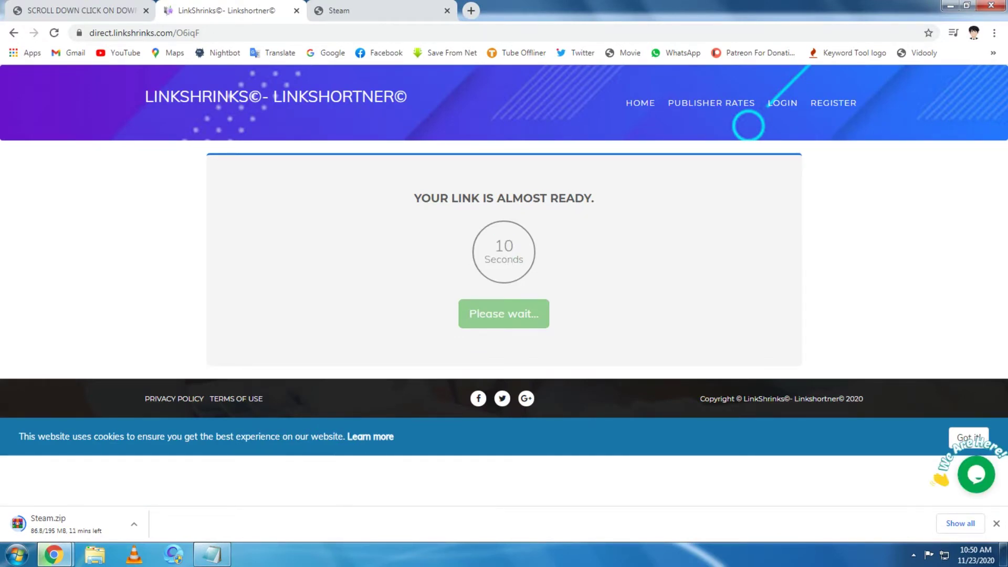
pyautogui.click(996, 524)
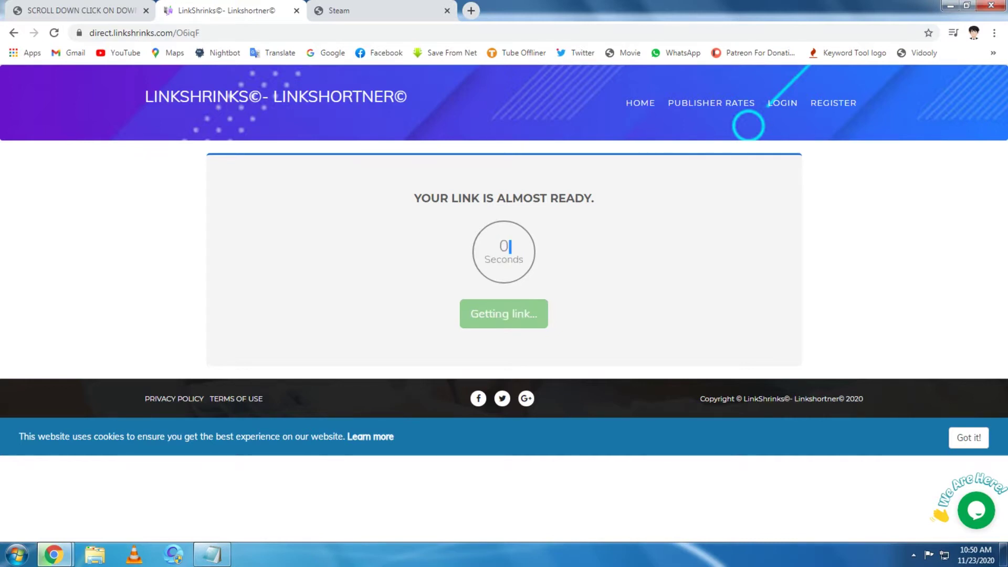
pyautogui.click(504, 314)
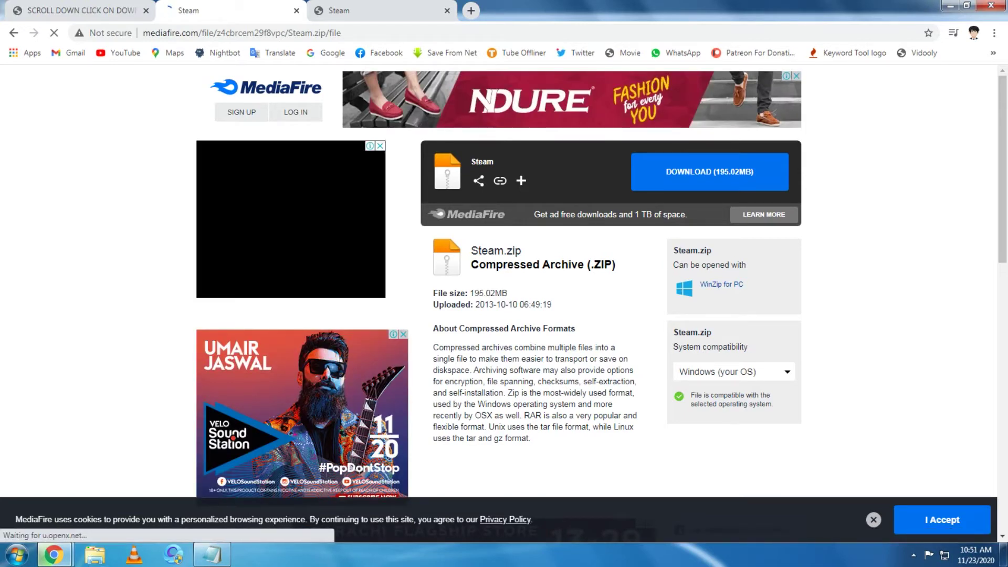
# Step: Switch to Notepad and add the line "Step 2: Click on the download"
pyautogui.hotkey('alt', 'Tab')
pyautogui.write('S')
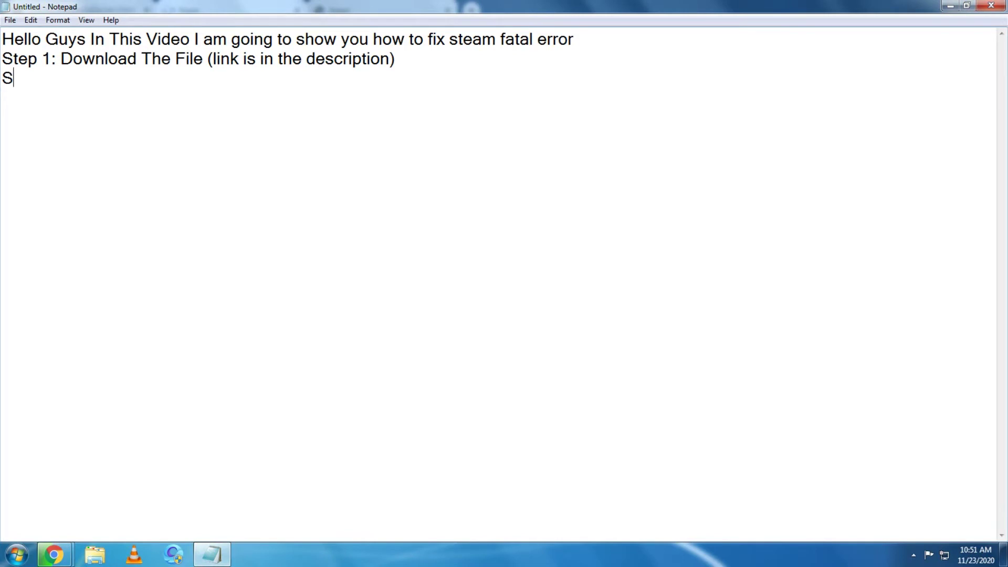
pyautogui.write('tep 2: Cli')
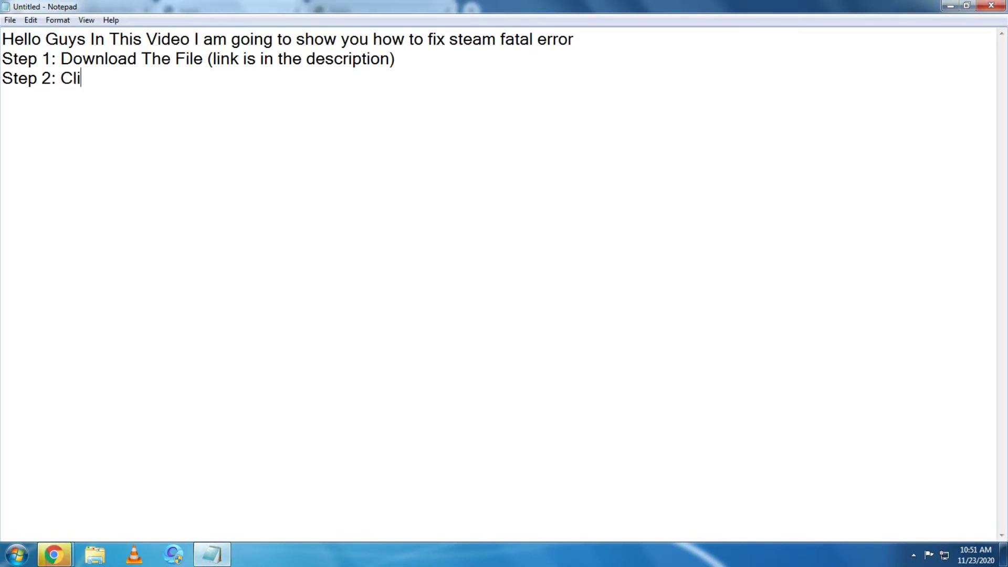
pyautogui.write('ck on tj')
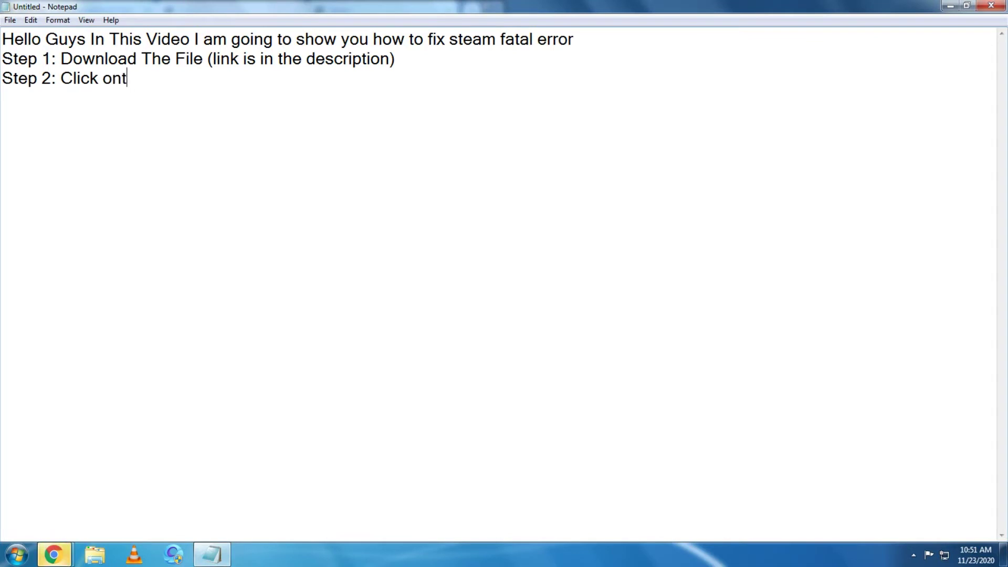
pyautogui.write('e')
pyautogui.press('BackSpace')
pyautogui.press('BackSpace')
pyautogui.write('he dow')
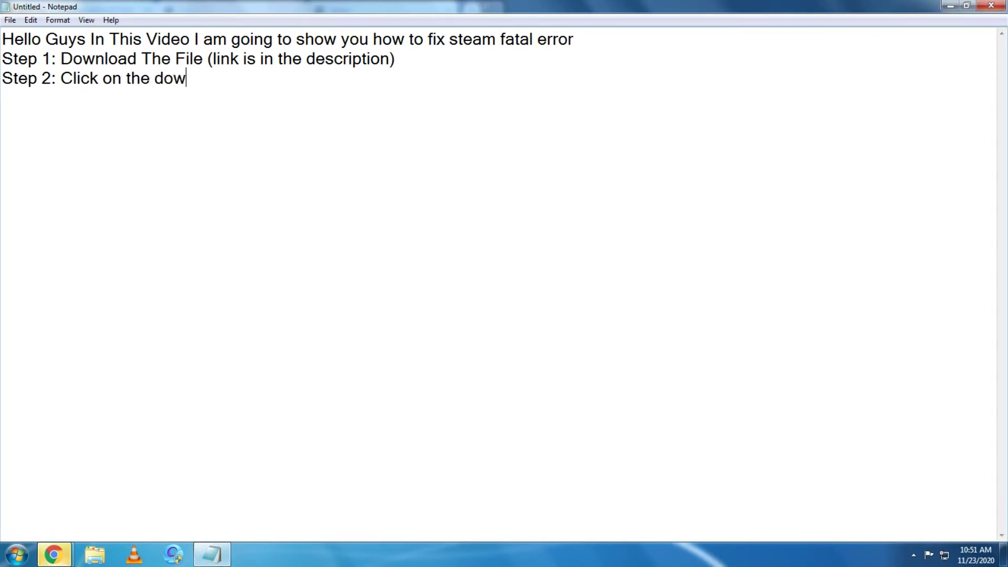
pyautogui.write('nload')
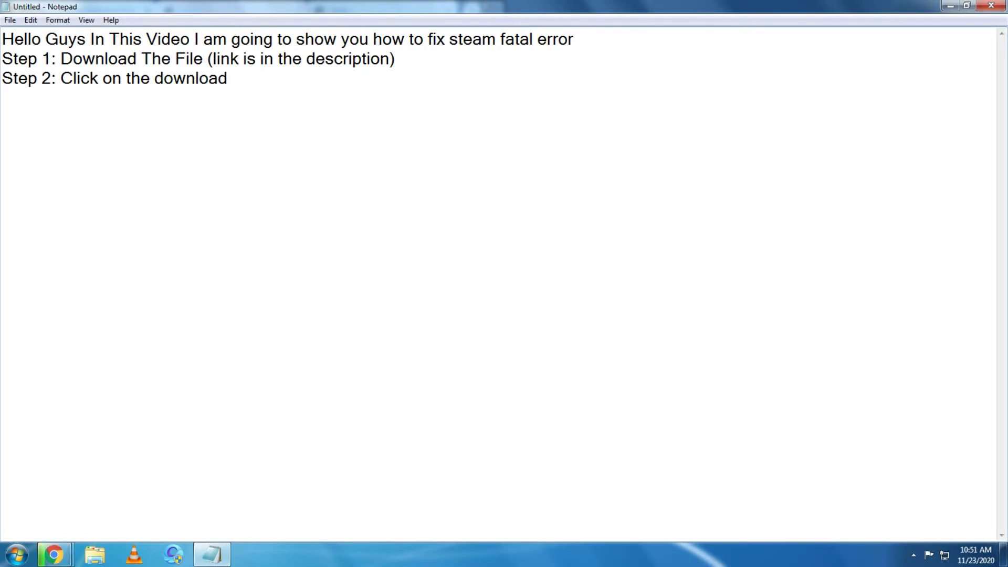
# Step: Add the line "Step 3: I have already downloaded the file" to the note and start a new line
pyautogui.write('Step 3: I have al')
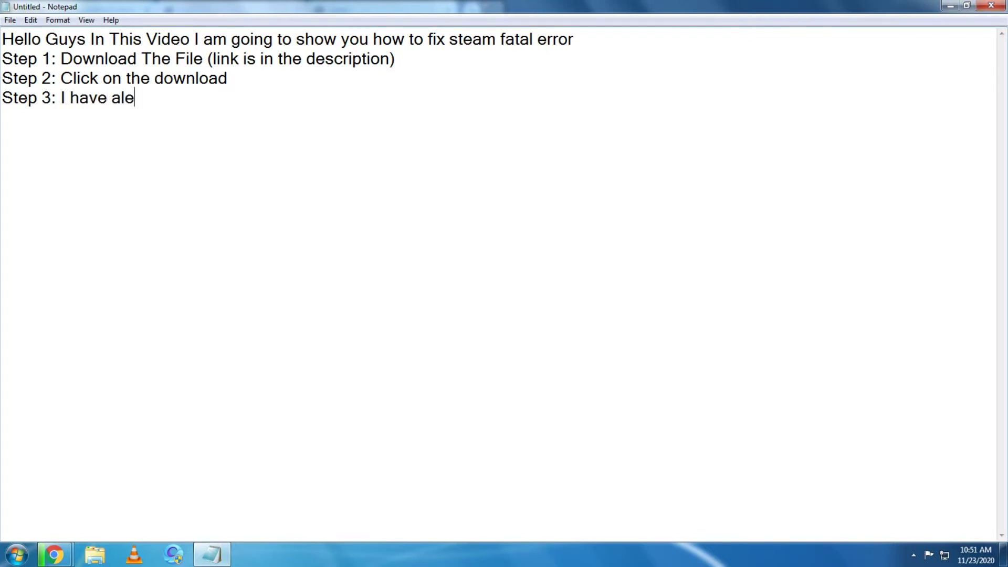
pyautogui.write('ready dwo')
pyautogui.press('BackSpace')
pyautogui.press('BackSpace')
pyautogui.write('ownloaded the file')
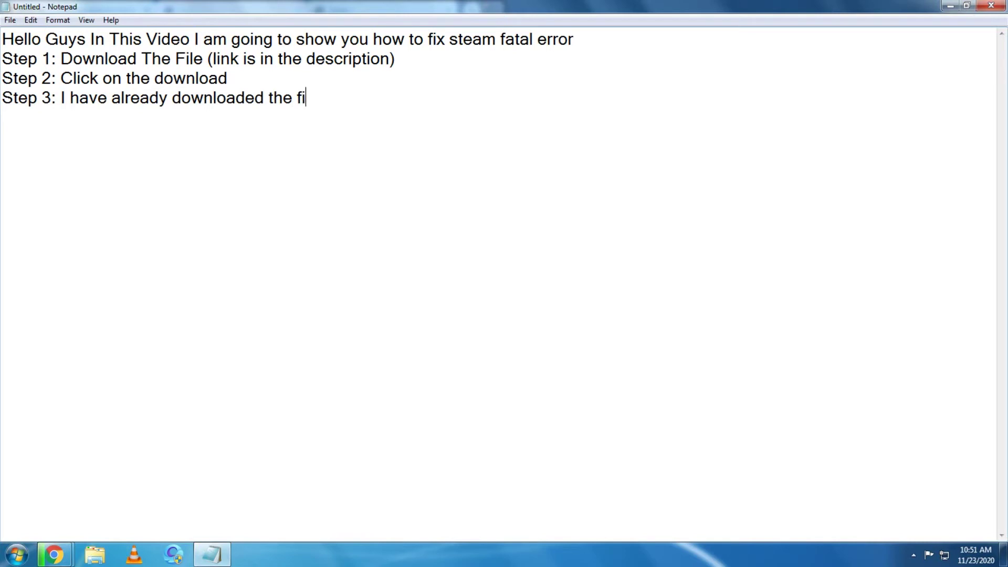
pyautogui.press('Return')
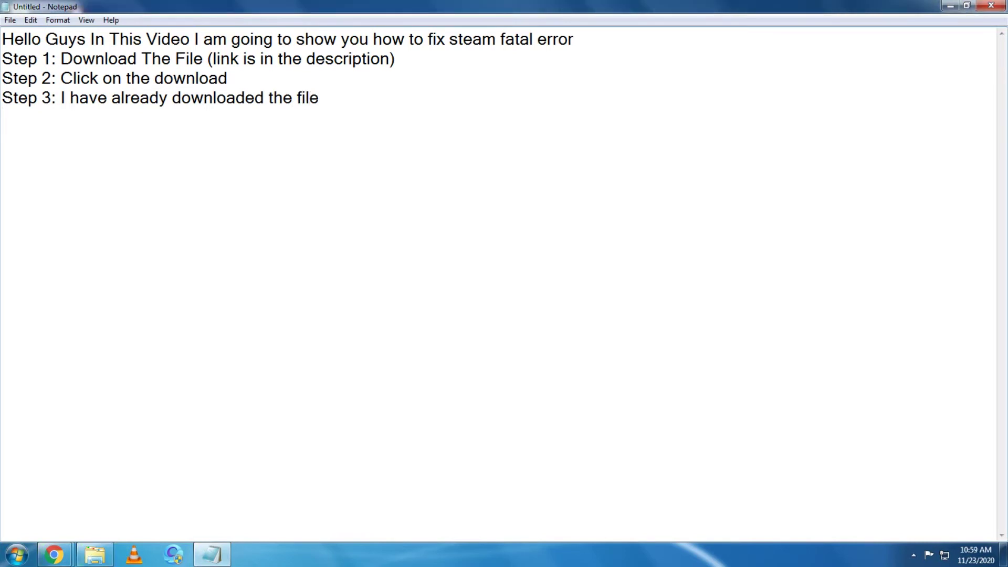
# Step: Add the line "Step 4: Extract File in the steam folder" to the note
pyautogui.write('Step 4: Exta')
pyautogui.press('BackSpace')
pyautogui.write('ract File in the ')
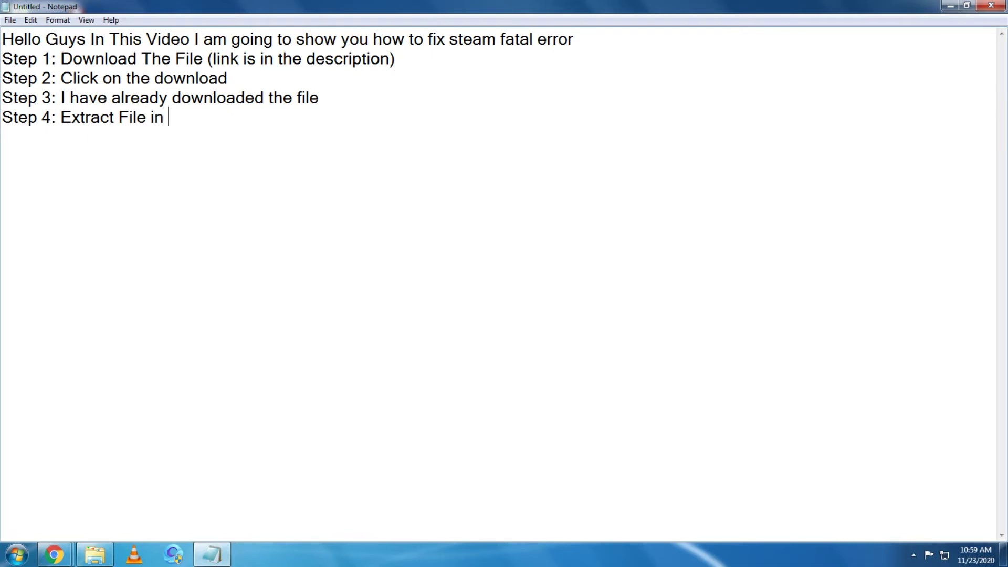
pyautogui.write('steam f')
pyautogui.write('oled')
pyautogui.press('BackSpace')
pyautogui.press('BackSpace')
pyautogui.write('der')
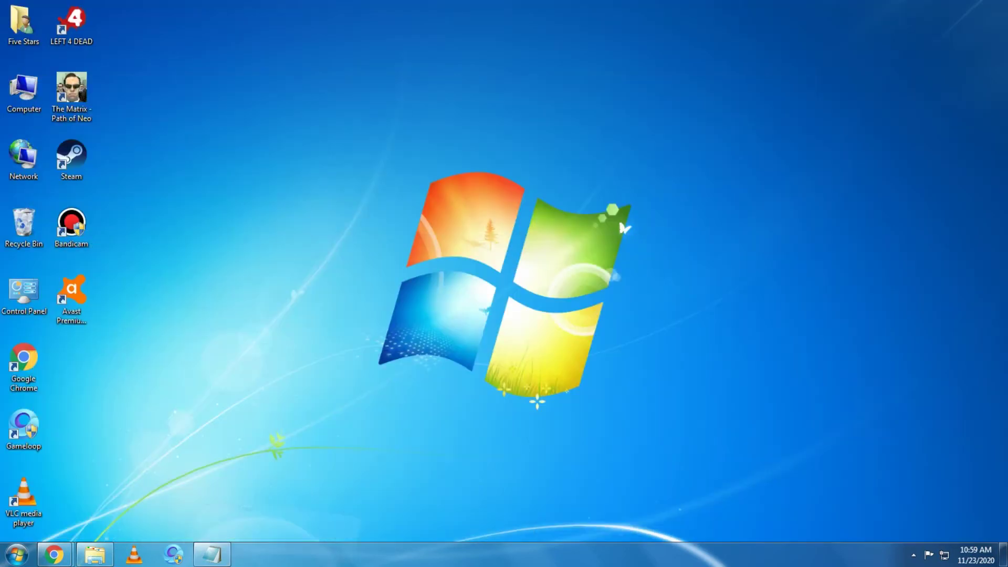
# Step: Minimize the note, browse to the Downloads folder in Windows Explorer and open the Steam ZIP archive in WinRAR
pyautogui.click(950, 6)
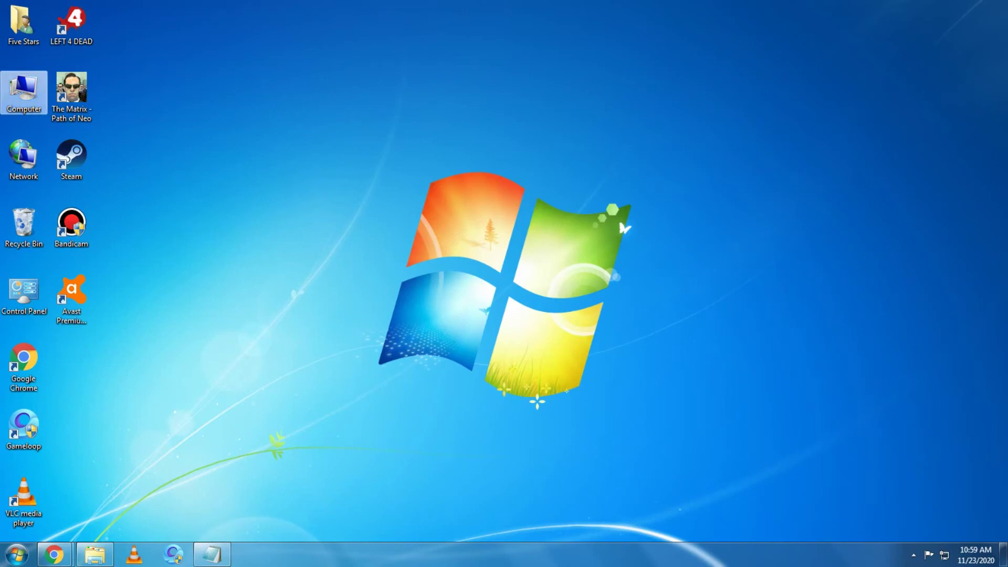
pyautogui.doubleClick(24, 89)
pyautogui.click(50, 94)
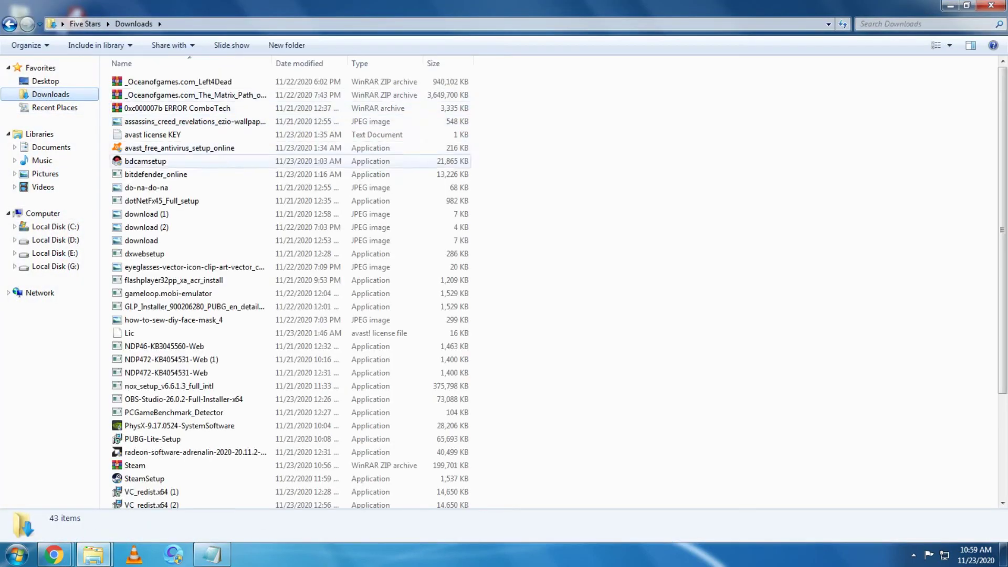
pyautogui.click(135, 465)
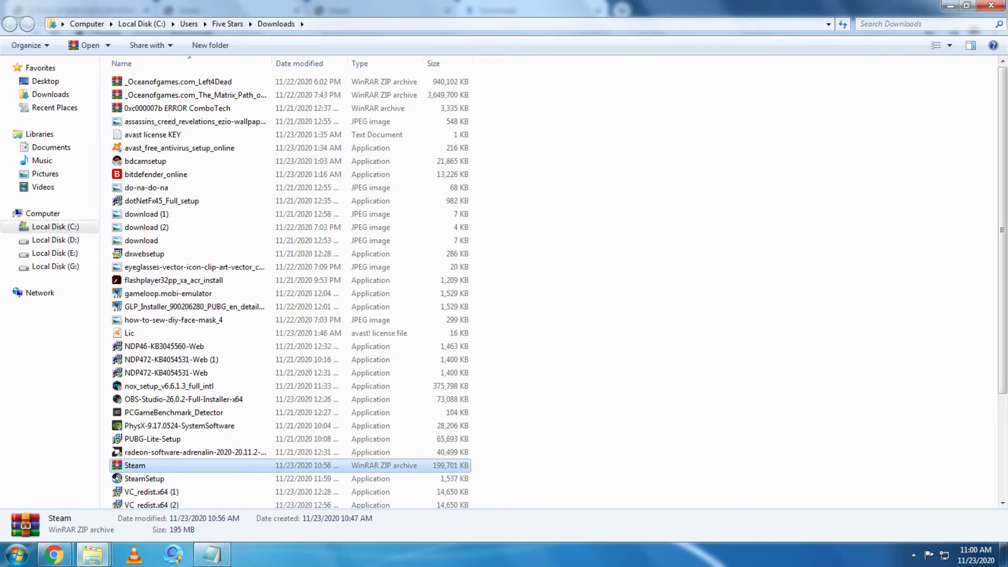
pyautogui.doubleClick(135, 465)
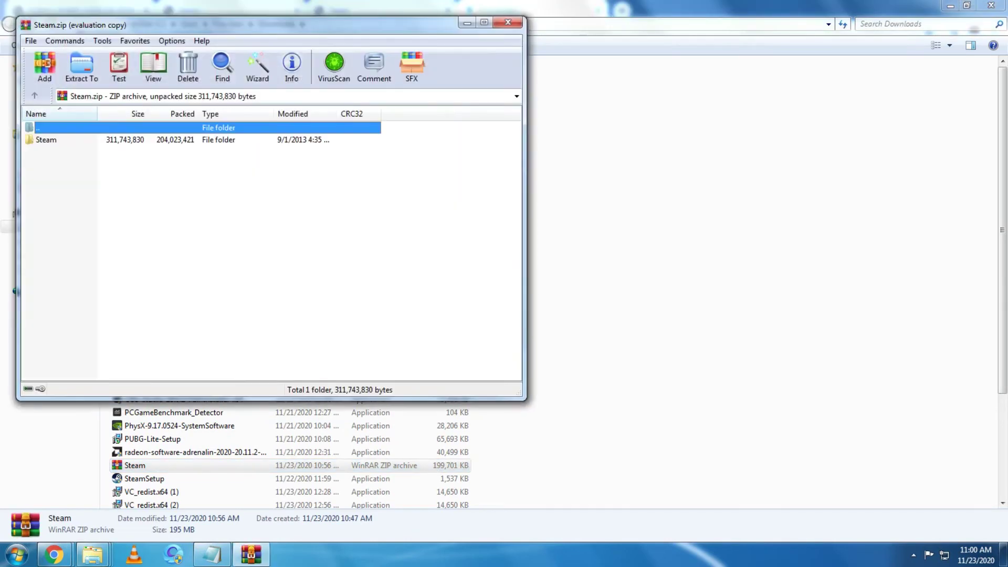
# Step: Open the inner Steam\Steam folder of the archive and move the WinRAR window clear of the Explorer file list
pyautogui.press('Return')
pyautogui.press('Down')
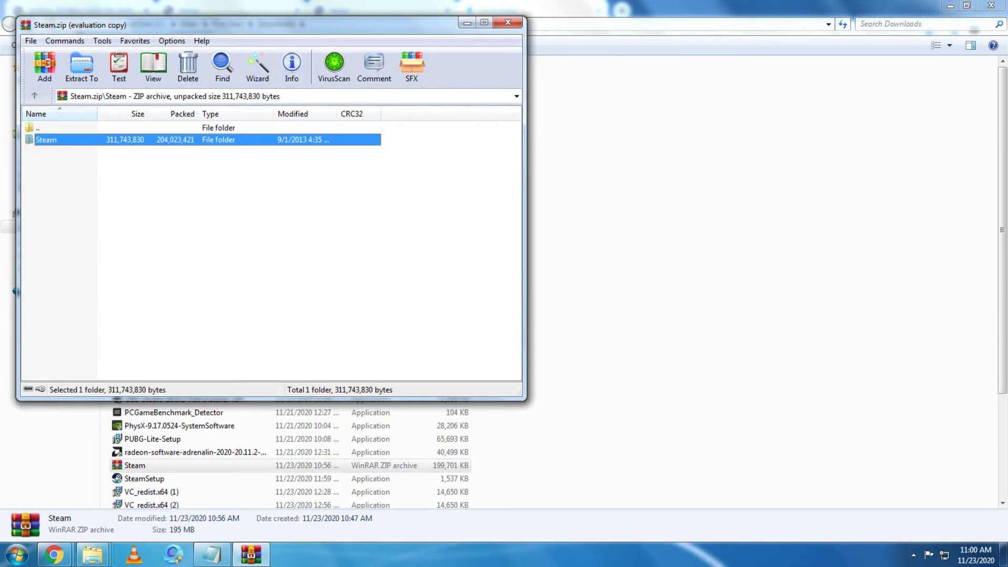
pyautogui.press('Return')
pyautogui.press('End')
pyautogui.press('Home')
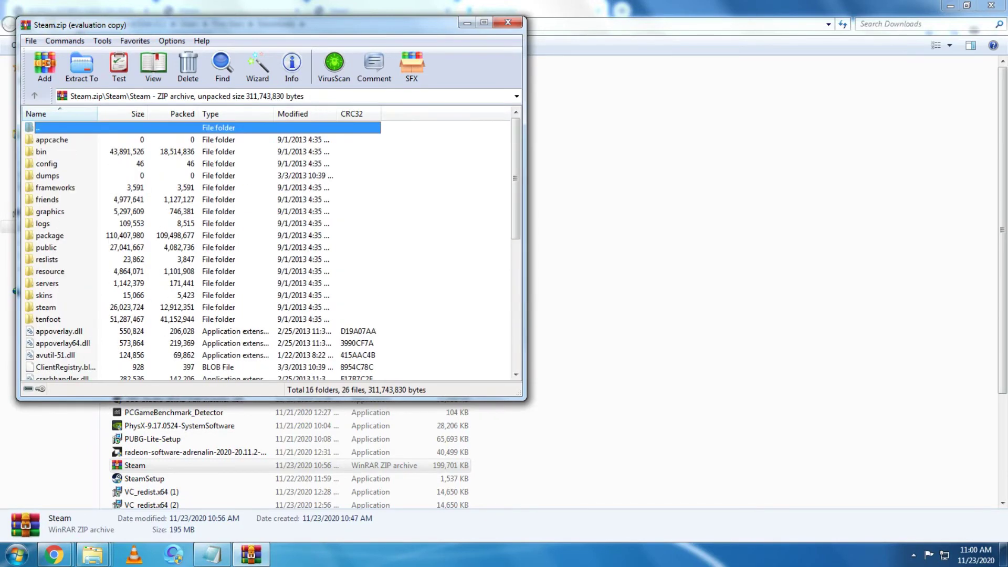
pyautogui.moveTo(273, 25); pyautogui.dragTo(609, 124)
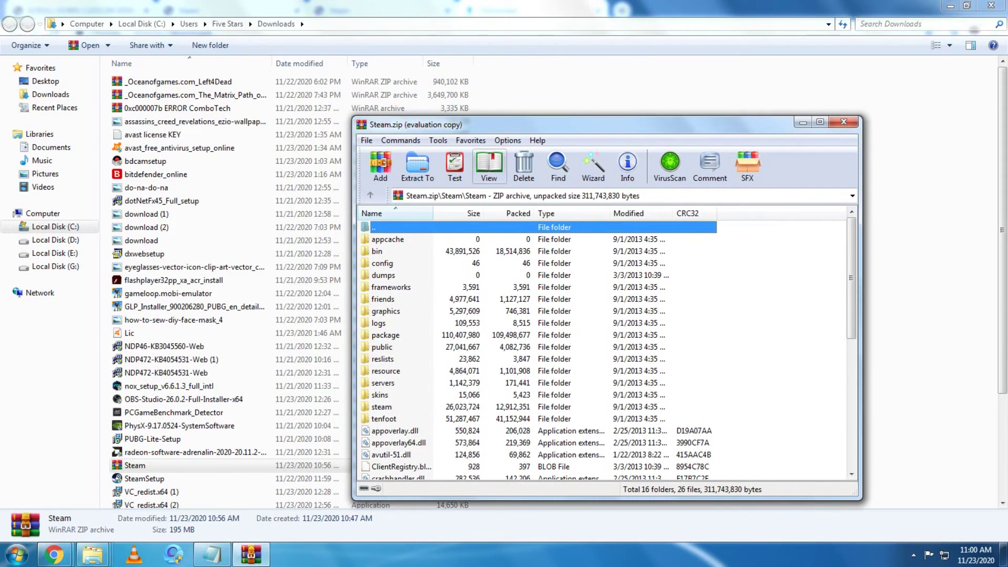
# Step: Browse in Windows Explorer to the Steam folder under Program Files (x86) on Local Disk (C:)
pyautogui.click(43, 214)
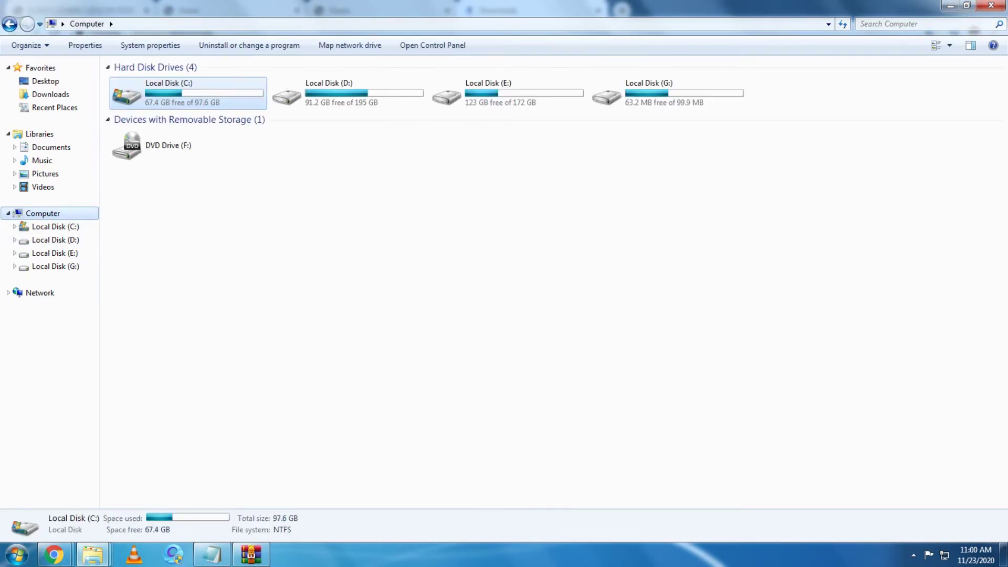
pyautogui.doubleClick(157, 93)
pyautogui.doubleClick(158, 122)
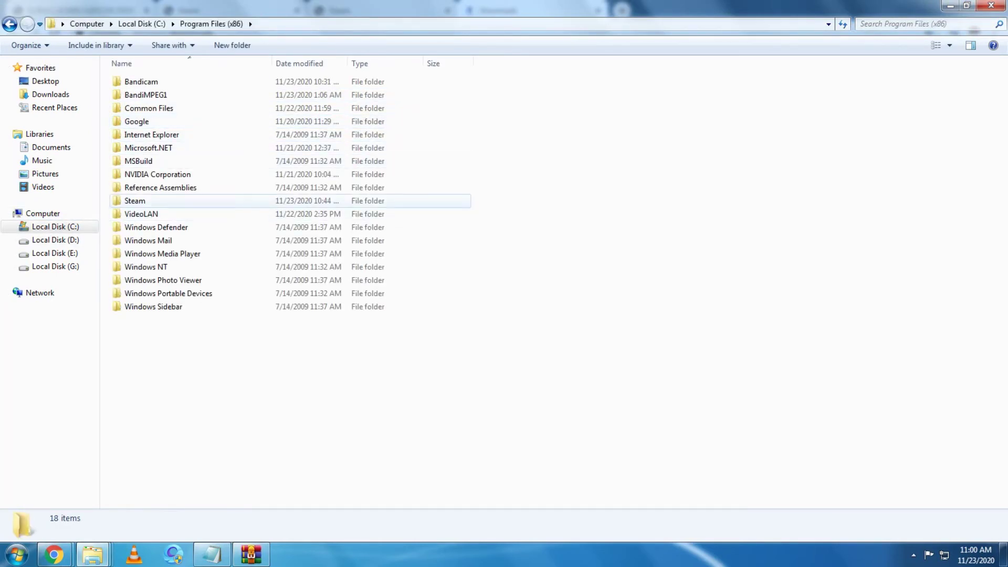
pyautogui.click(157, 200)
pyautogui.doubleClick(158, 200)
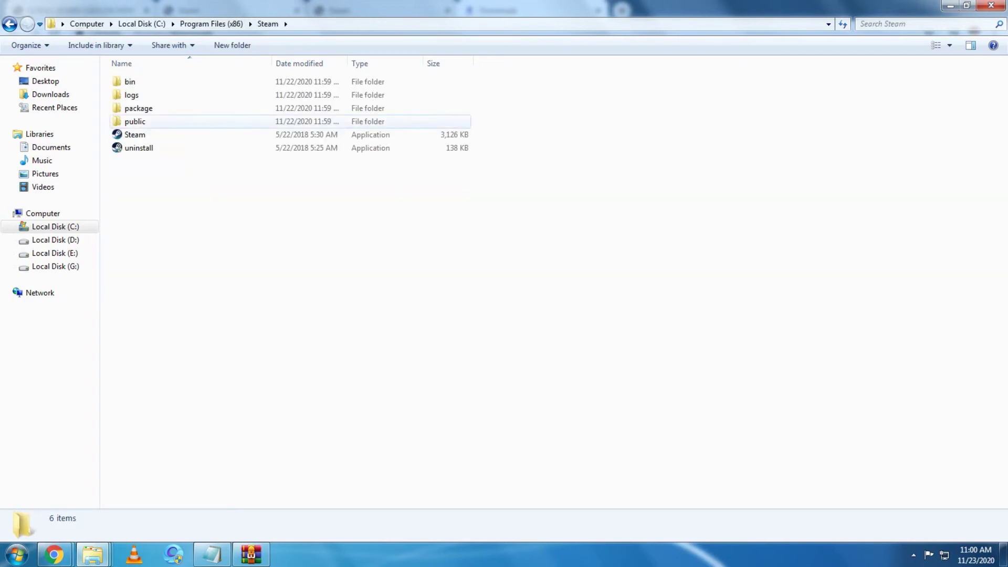
# Step: Switch back to WinRAR, select all folders and files in the archive's inner Steam folder and open the extraction options
pyautogui.click(251, 554)
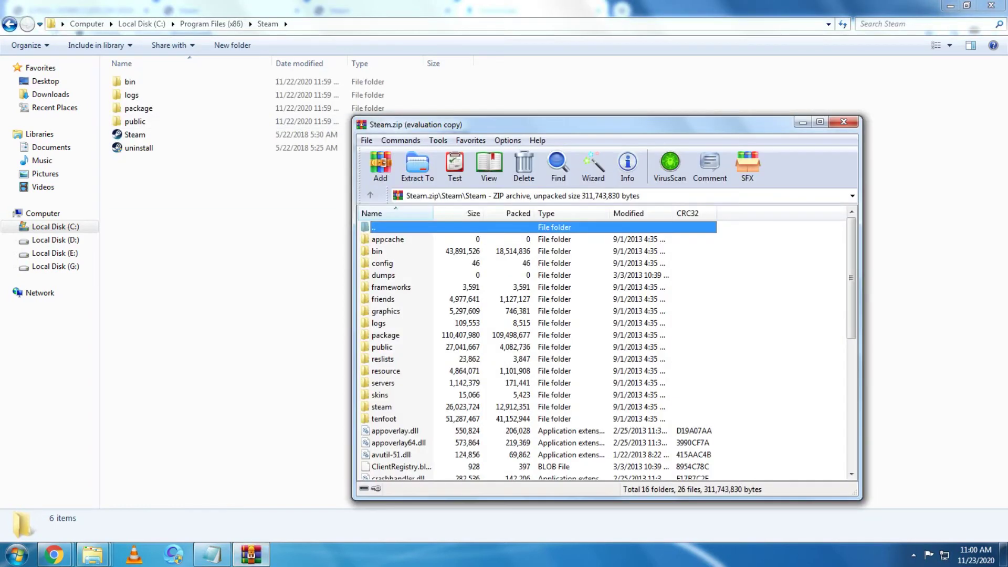
pyautogui.click(387, 239)
pyautogui.click(373, 227)
pyautogui.press('Return')
pyautogui.press('Return')
pyautogui.click(388, 240)
pyautogui.hotkey('shift', 'Down')
pyautogui.hotkey('shift', 'Down')
pyautogui.hotkey('shift', 'Down')
pyautogui.hotkey('shift', 'Down')
pyautogui.hotkey('shift', 'Down')
pyautogui.hotkey('shift', 'Down')
pyautogui.hotkey('shift', 'Down')
pyautogui.hotkey('shift', 'Down')
pyautogui.hotkey('shift', 'Down')
pyautogui.hotkey('shift', 'Down')
pyautogui.hotkey('shift', 'Down')
pyautogui.hotkey('shift', 'Down')
pyautogui.hotkey('shift', 'Down')
pyautogui.hotkey('shift', 'Down')
pyautogui.hotkey('shift', 'Down')
pyautogui.hotkey('shift', 'Down')
pyautogui.hotkey('shift', 'Down')
pyautogui.hotkey('shift', 'Down')
pyautogui.hotkey('shift', 'Down')
pyautogui.hotkey('shift', 'Down')
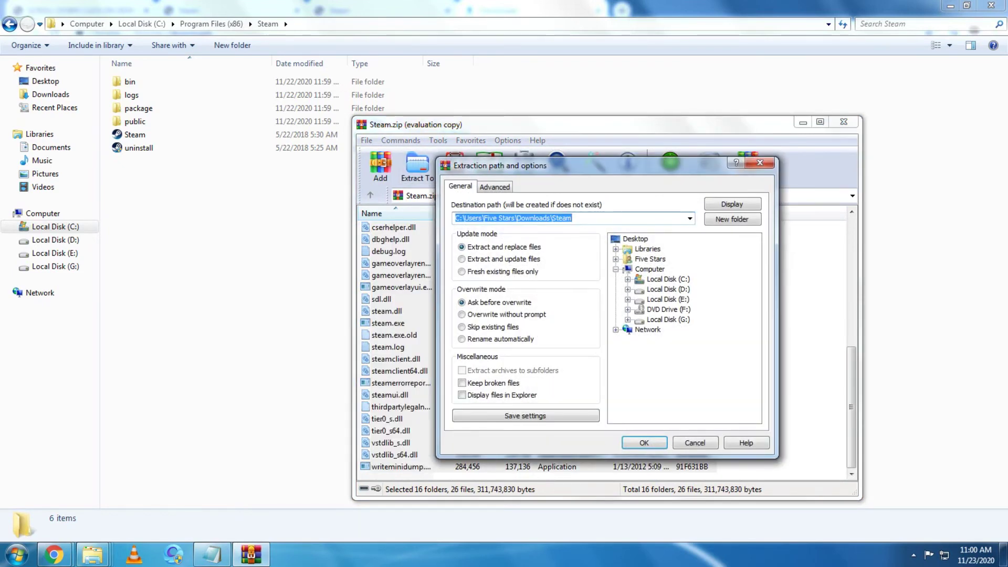
# Step: Set the extraction destination path to C:\Program Files (x86)\Steam
pyautogui.click(667, 290)
pyautogui.click(667, 279)
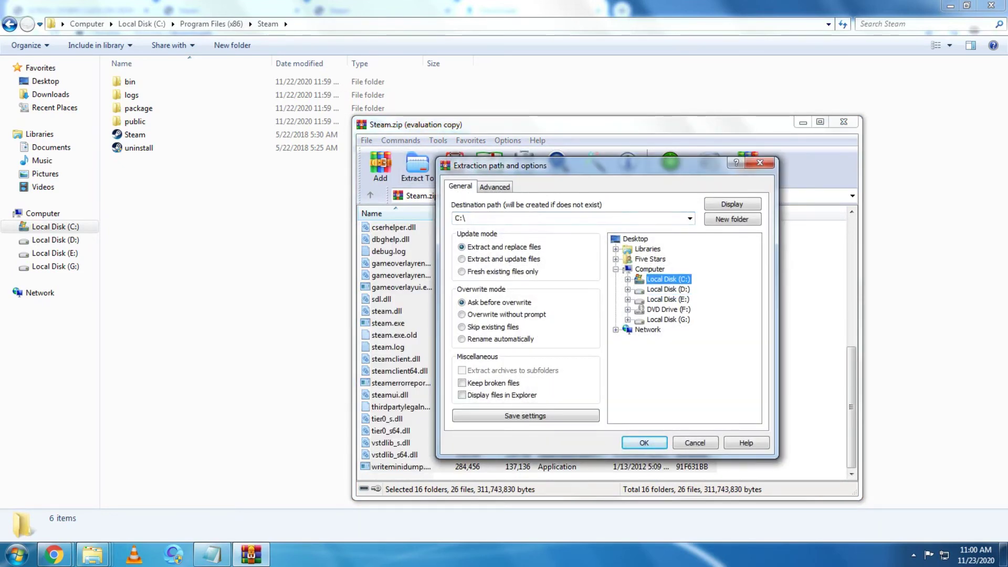
pyautogui.doubleClick(668, 279)
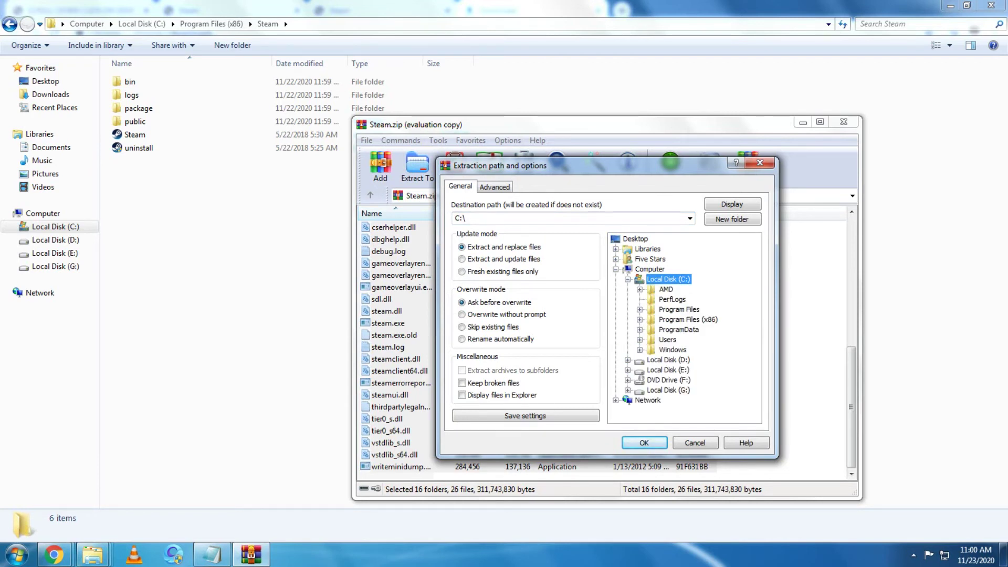
pyautogui.click(639, 309)
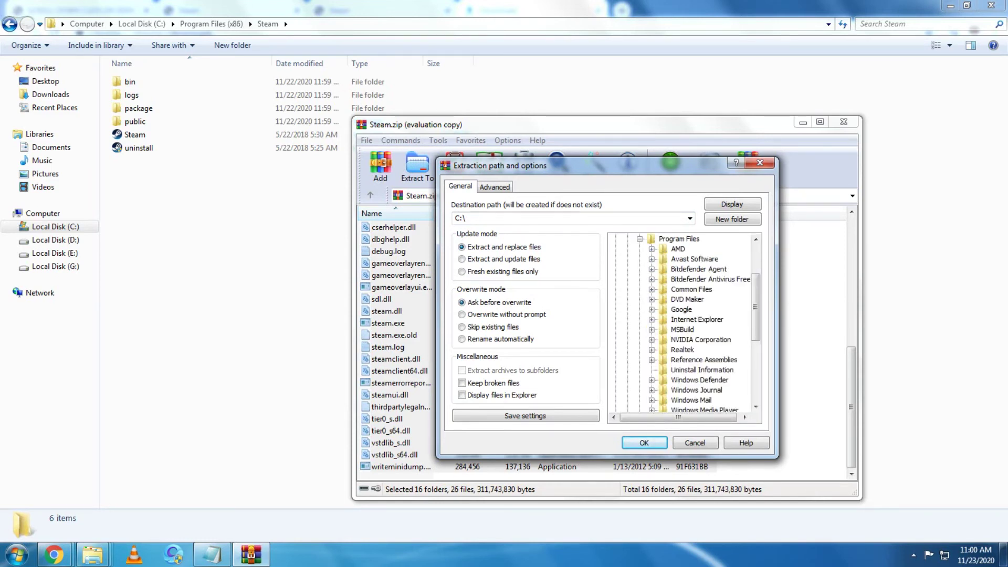
pyautogui.click(639, 239)
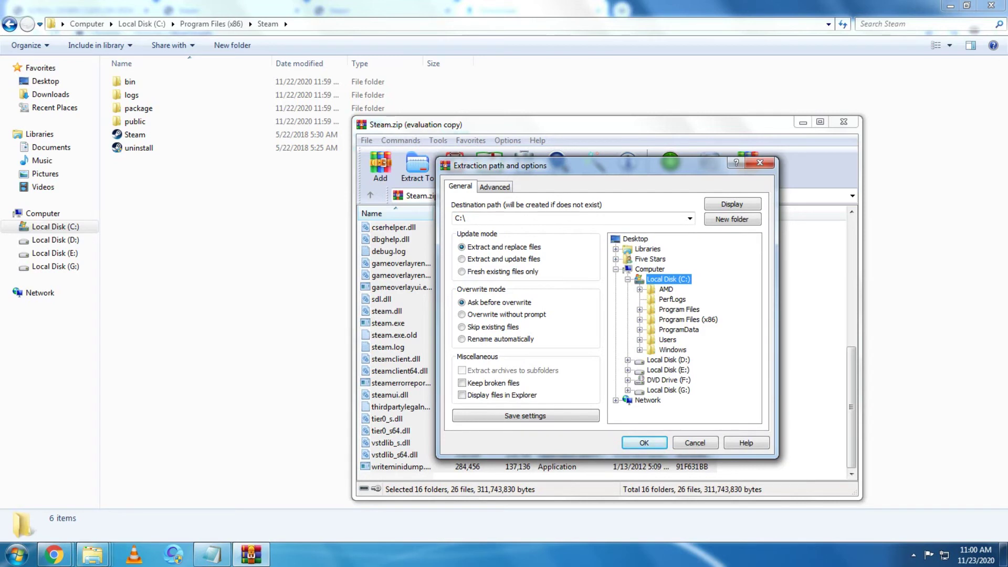
pyautogui.click(640, 319)
pyautogui.click(696, 300)
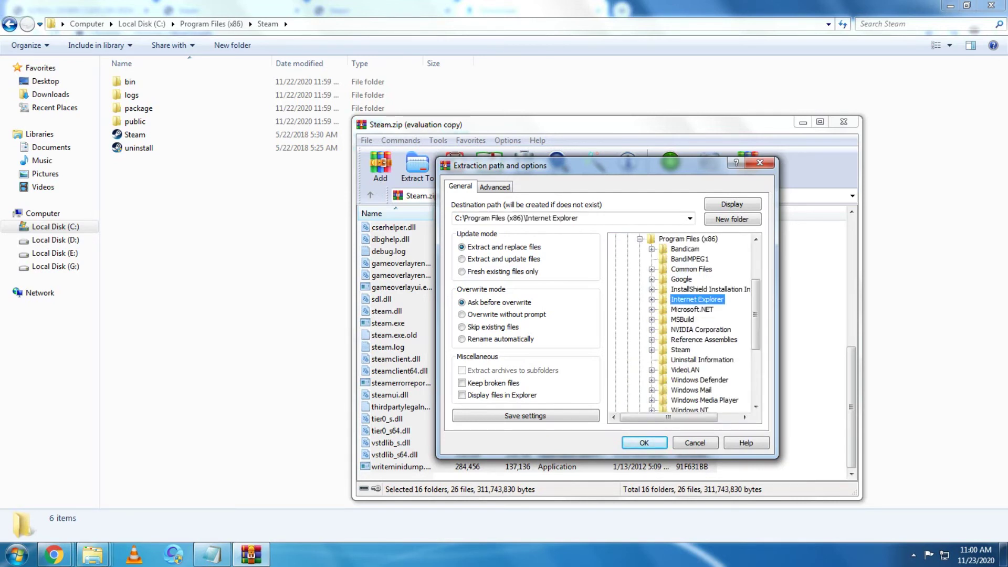
pyautogui.press('s')
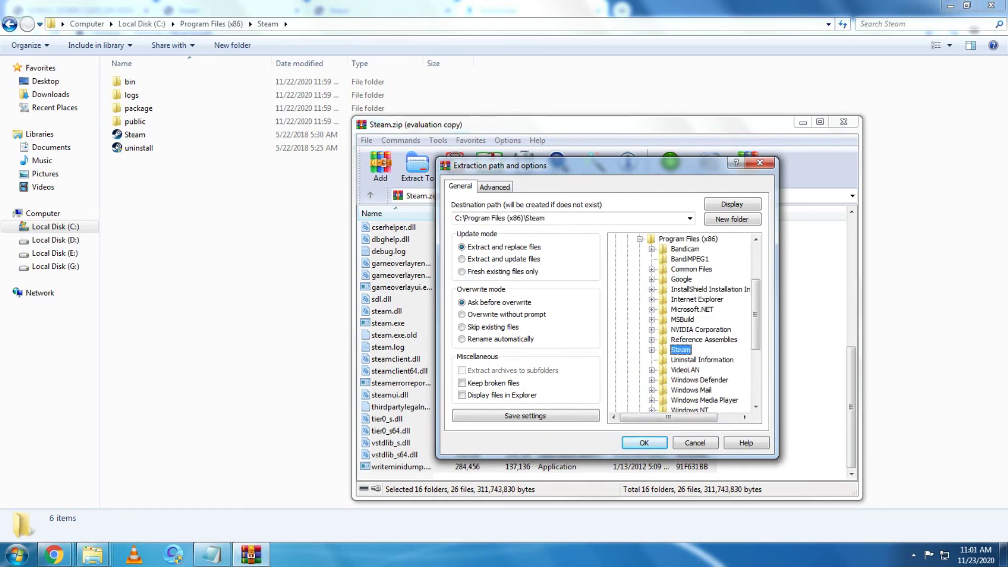
pyautogui.press('Right')
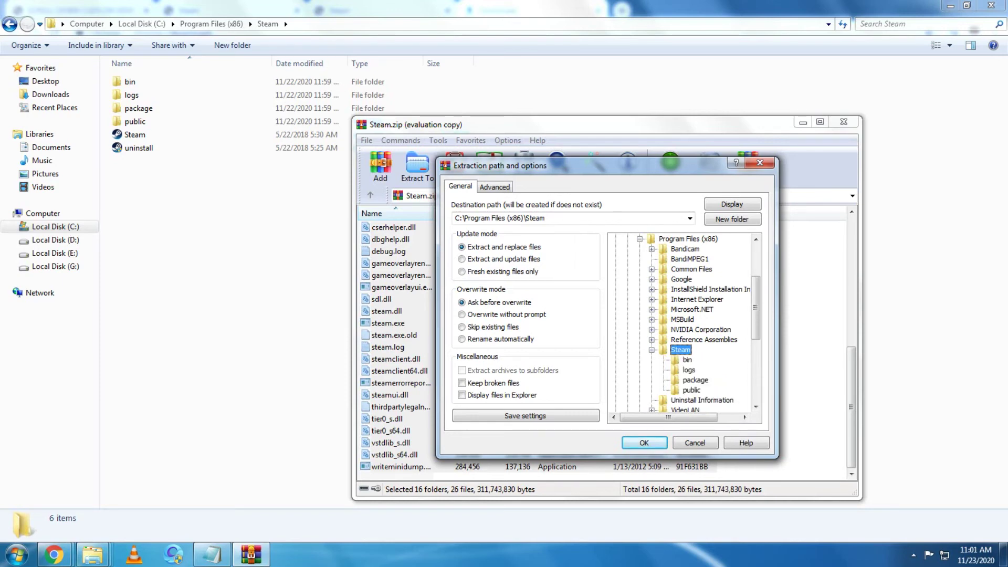
# Step: Extract the selected files, replacing all existing ones, and close the archive window
pyautogui.press('Return')
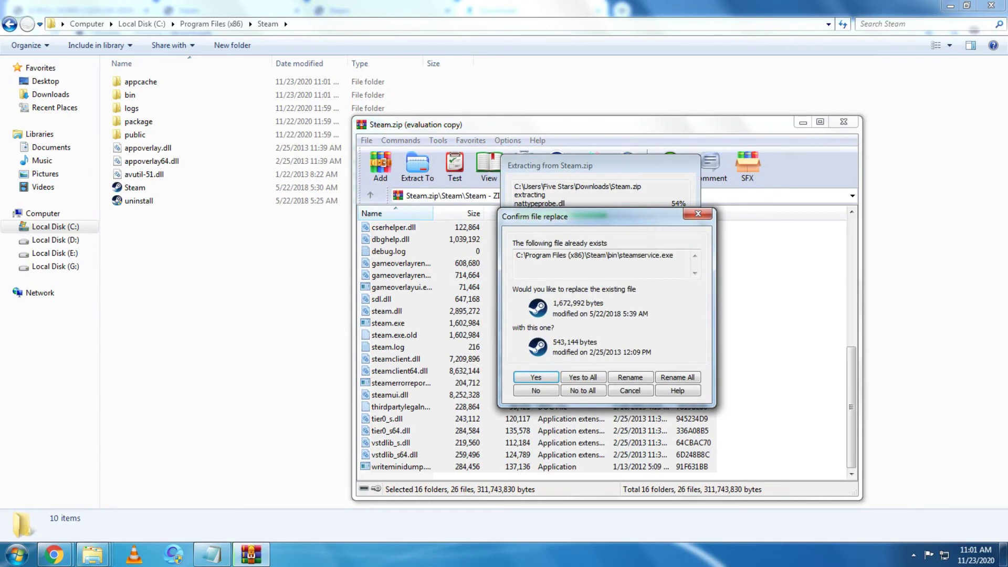
pyautogui.click(582, 377)
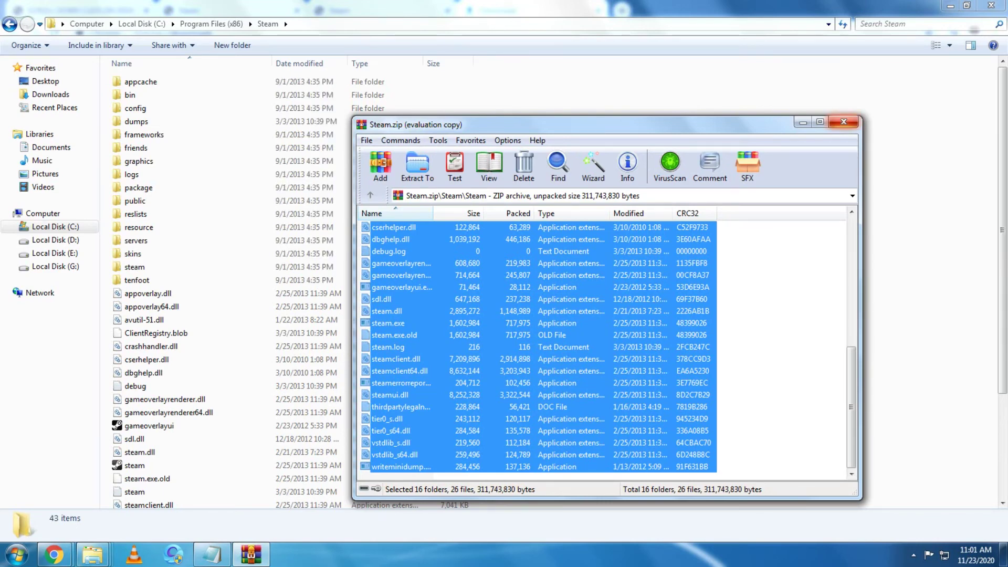
pyautogui.click(844, 122)
pyautogui.scroll(-2, 289, 284)
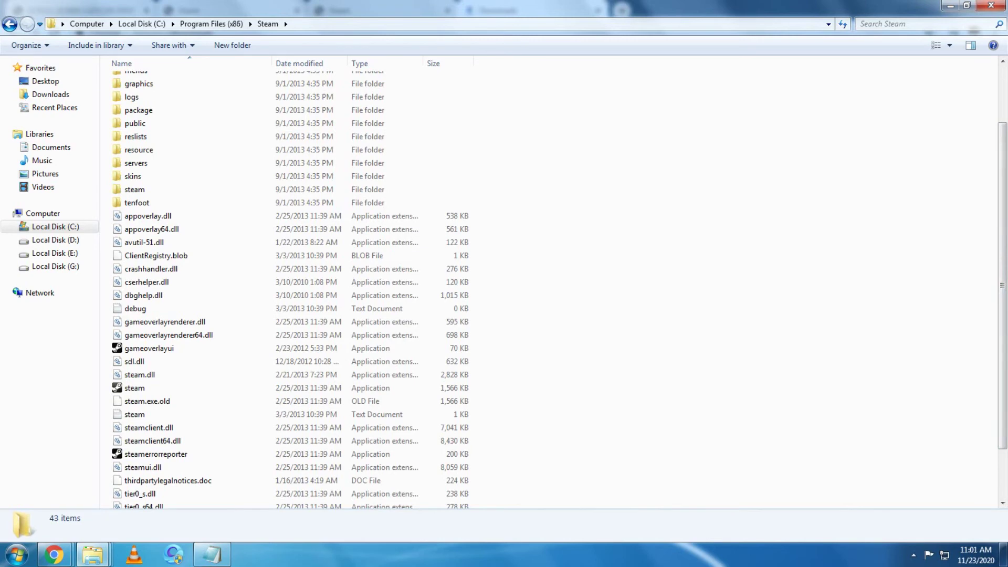
# Step: Switch to Notepad and add the line "Step 5: Now Open Steam"
pyautogui.click(212, 554)
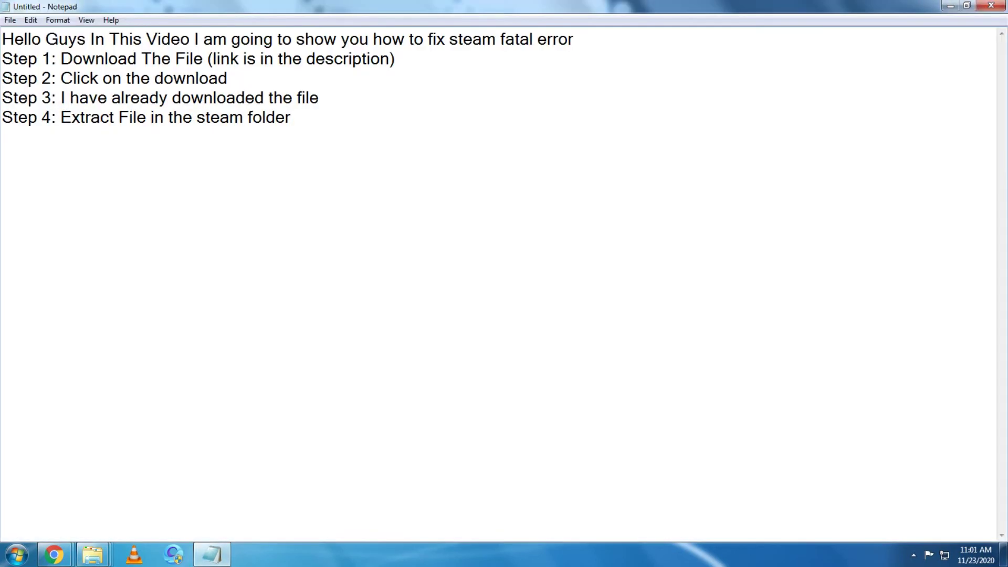
pyautogui.write('Step 5: Now Open Steam')
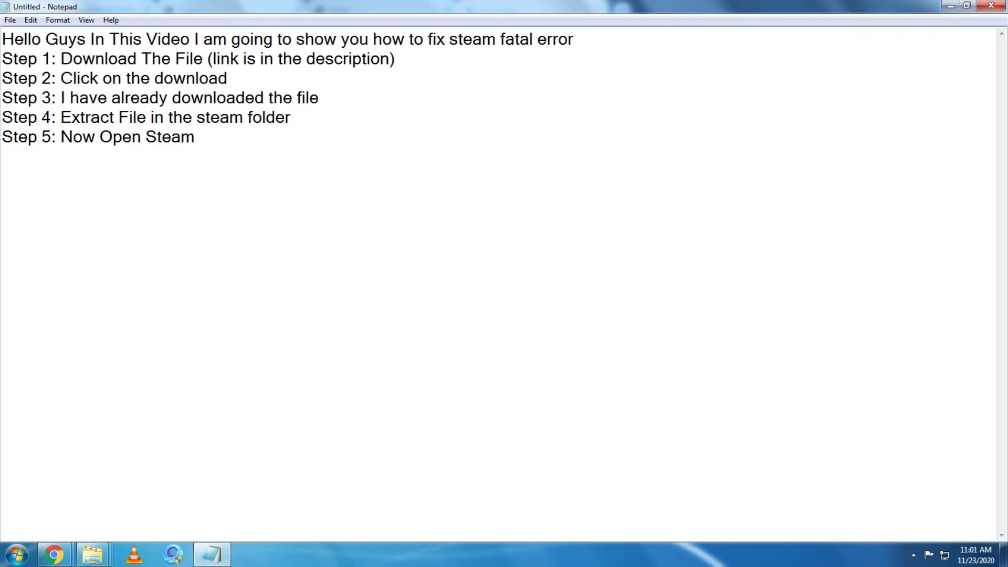
# Step: Launch the steam application from the Steam folder and move its welcome window slightly higher on the desktop
pyautogui.click(168, 335)
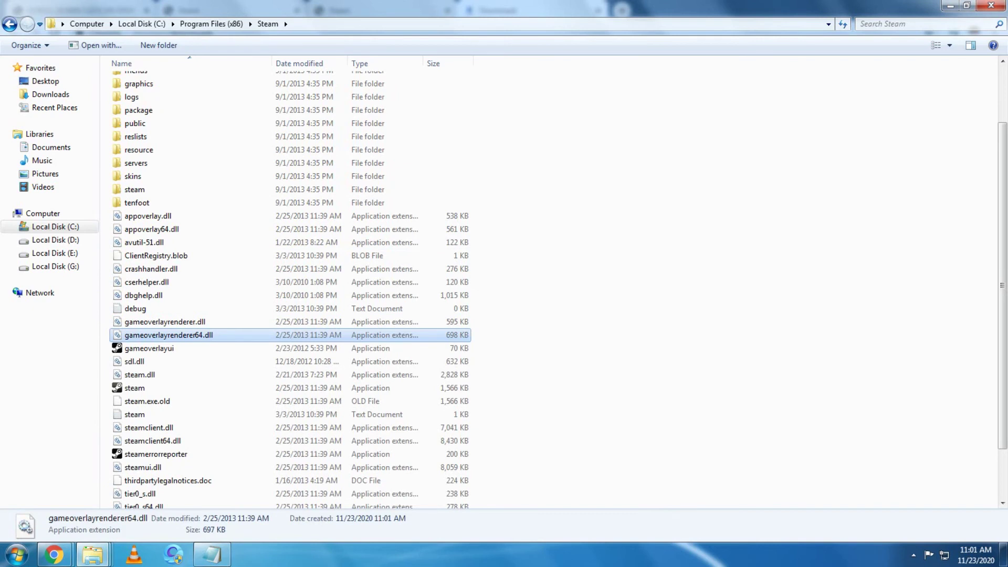
pyautogui.press('Down')
pyautogui.press('Down')
pyautogui.press('Down')
pyautogui.press('Down')
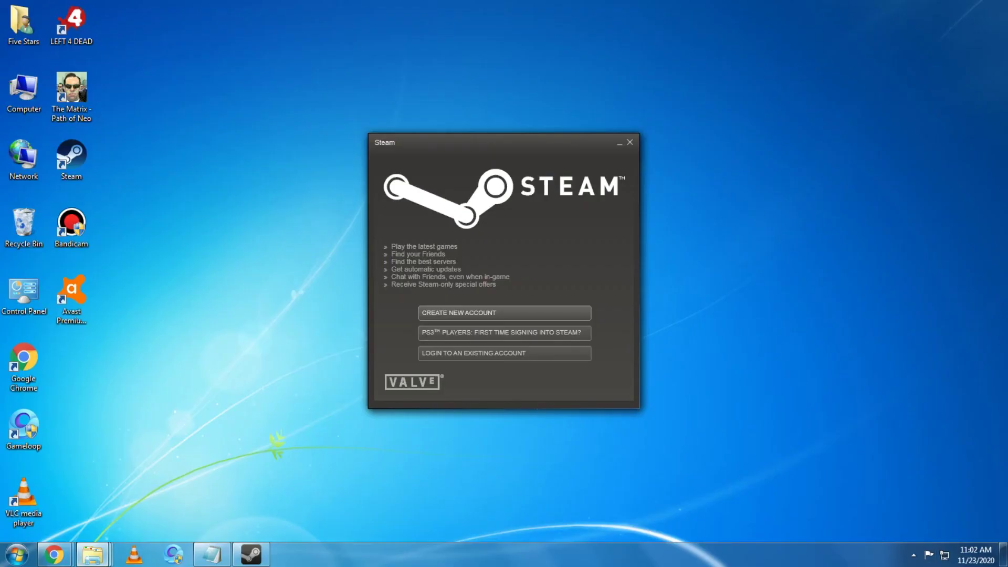
pyautogui.moveTo(472, 142); pyautogui.dragTo(483, 107)
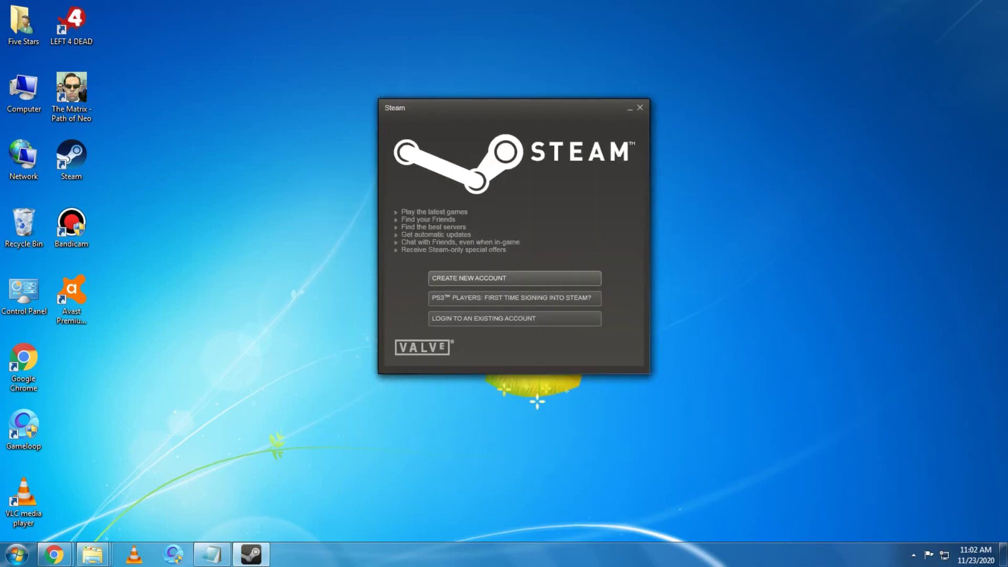
# Step: Return to the Notepad note and add the line "Step 6: Problem is solved"
pyautogui.click(212, 554)
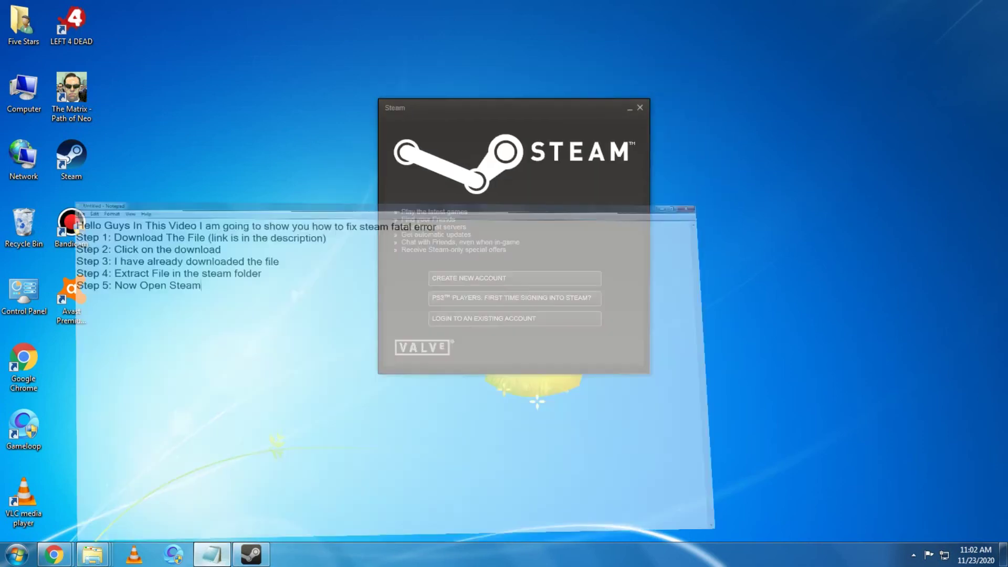
pyautogui.write('Step')
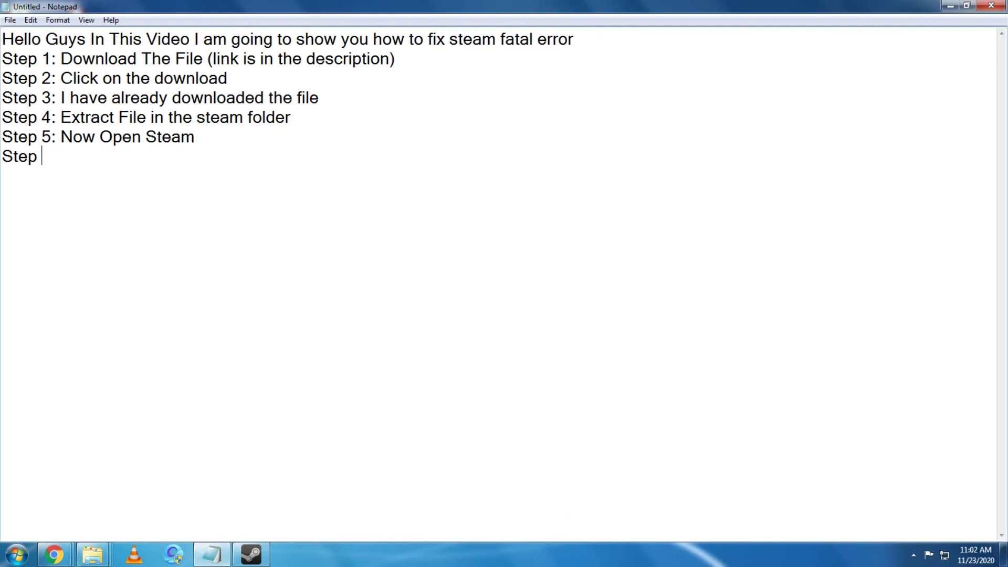
pyautogui.write(' 6: Proble')
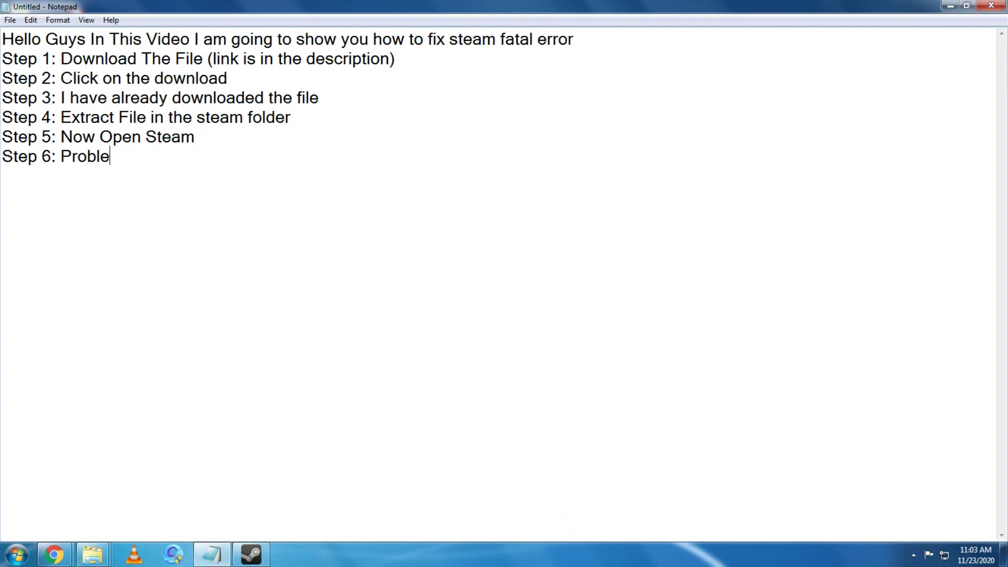
pyautogui.write('m is solve')
pyautogui.write('d ')
# Step: Add the line "Step 7: Please Subscribe & Also Press The Bell icon" to the note
pyautogui.write('Step')
pyautogui.write(' 7')
pyautogui.write(': P')
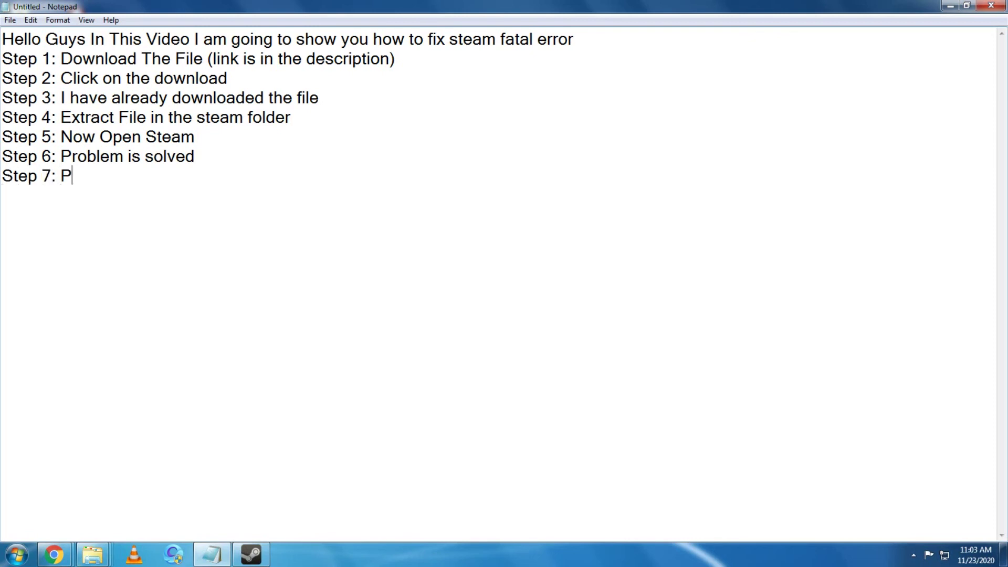
pyautogui.write('lease Subscribe ')
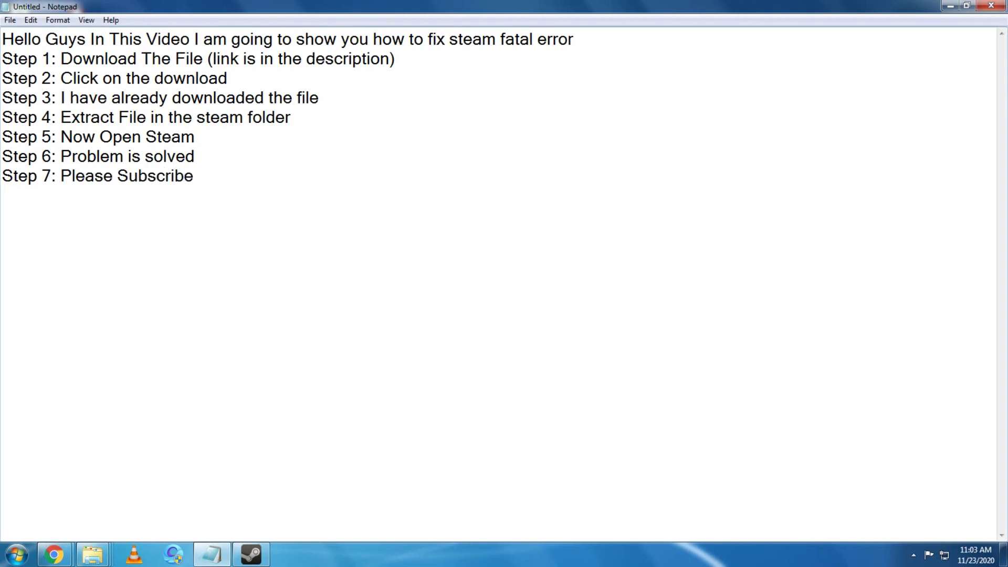
pyautogui.write('& Also Press ')
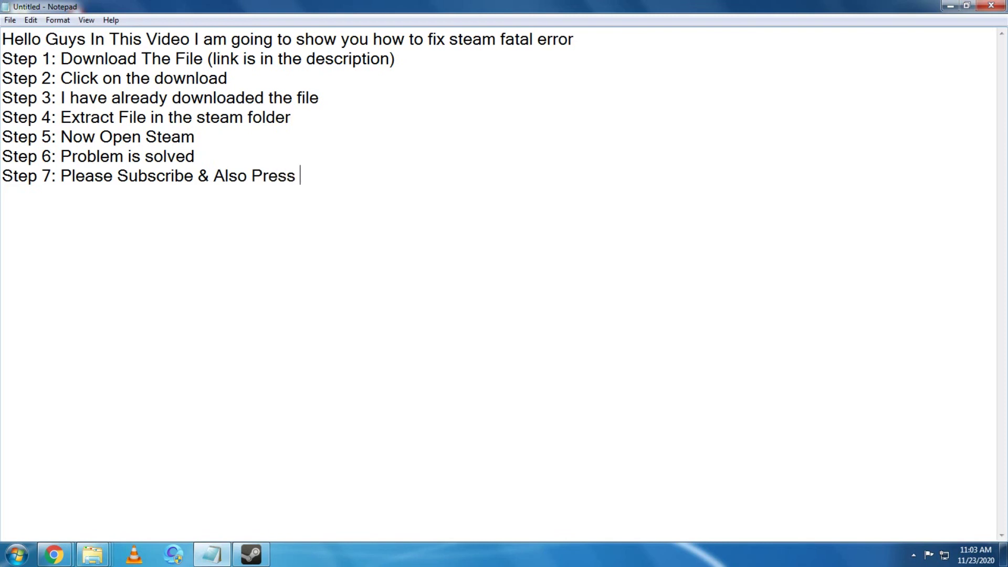
pyautogui.write('The Bell ')
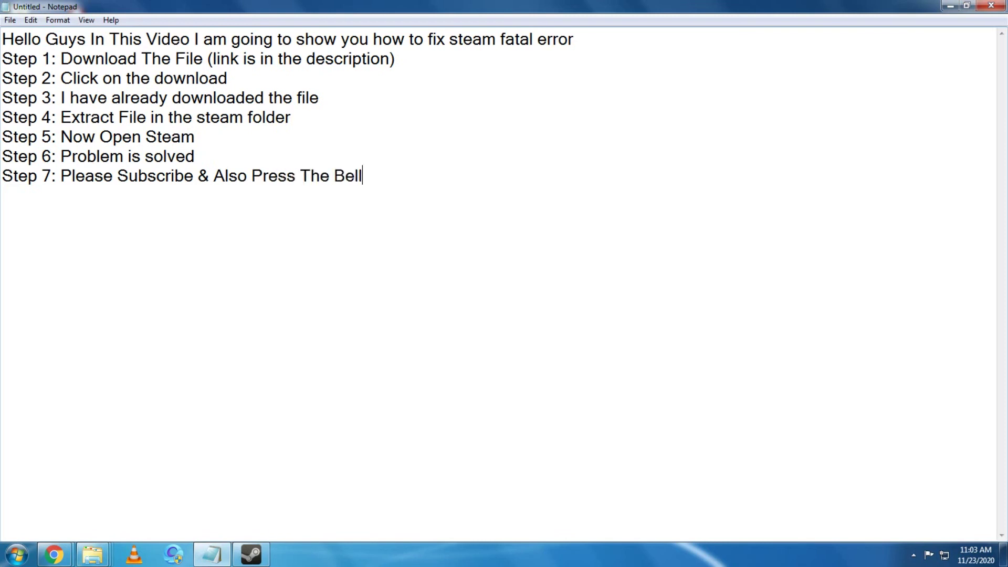
pyautogui.write('icon')
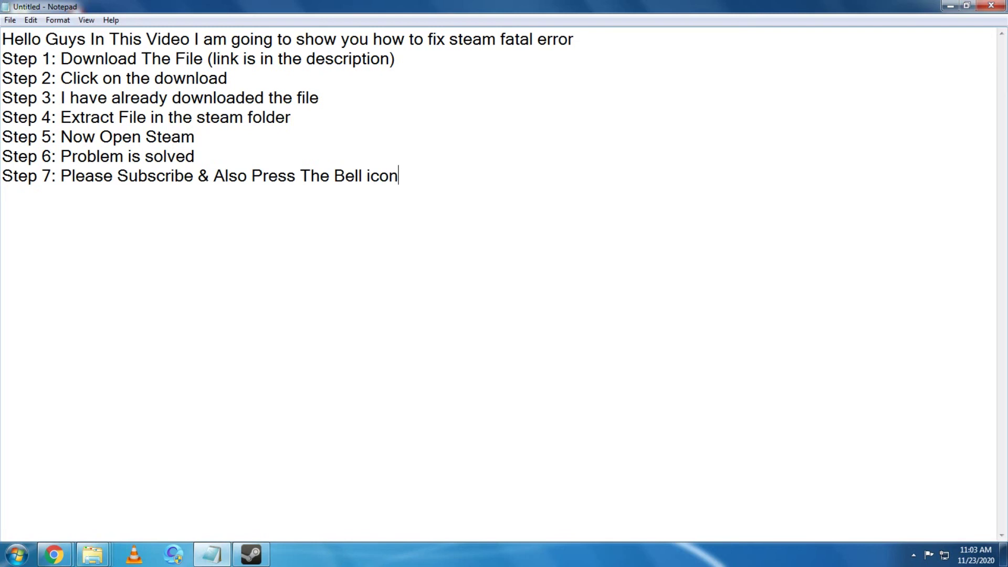